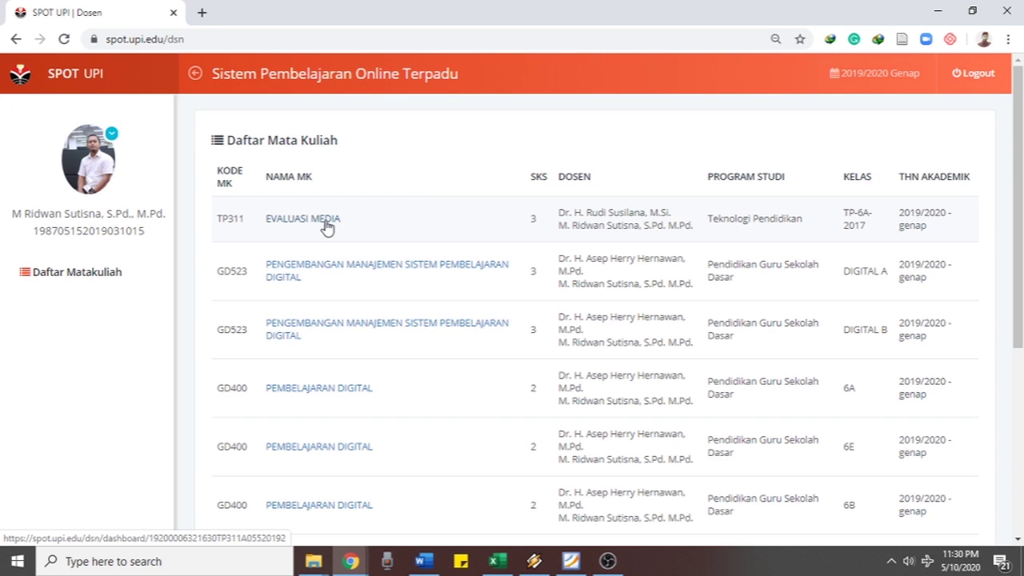
# Look through the Daftar Mata Kuliah list and open the EVALUASI MEDIA course for class TP-6A-2017
pyautogui.scroll(-1, 328, 264)
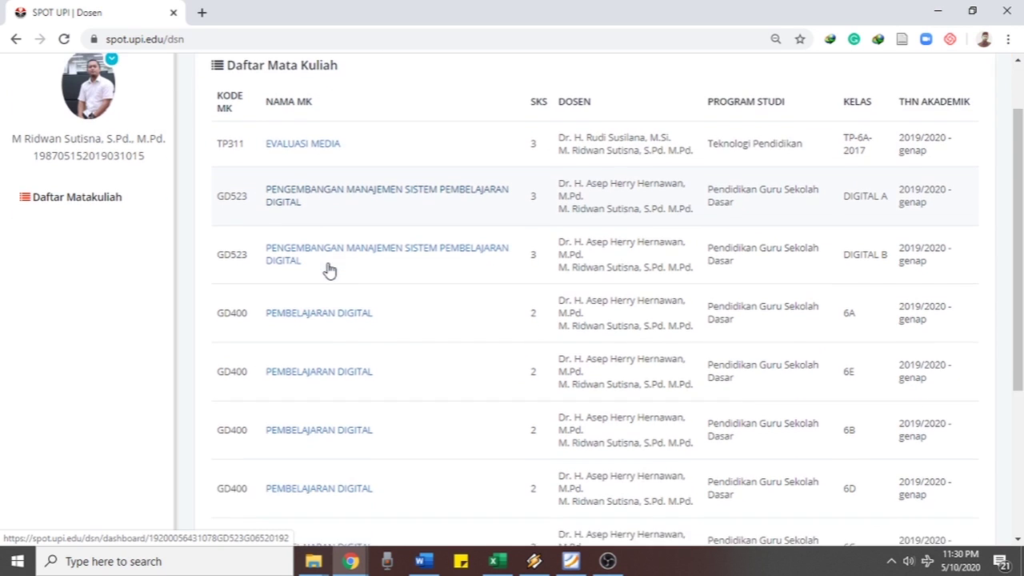
pyautogui.scroll(-3, 328, 264)
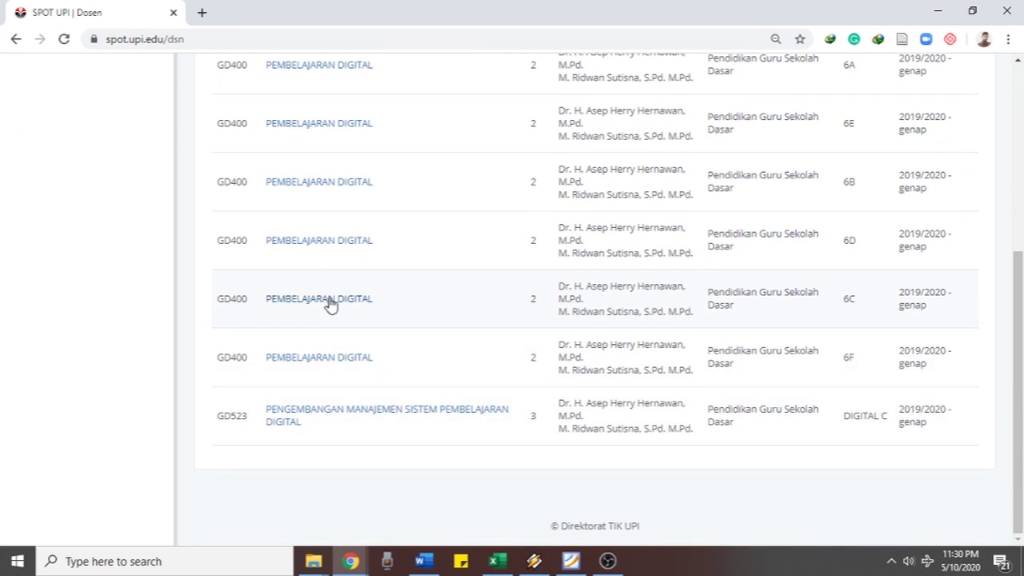
pyautogui.scroll(4, 328, 300)
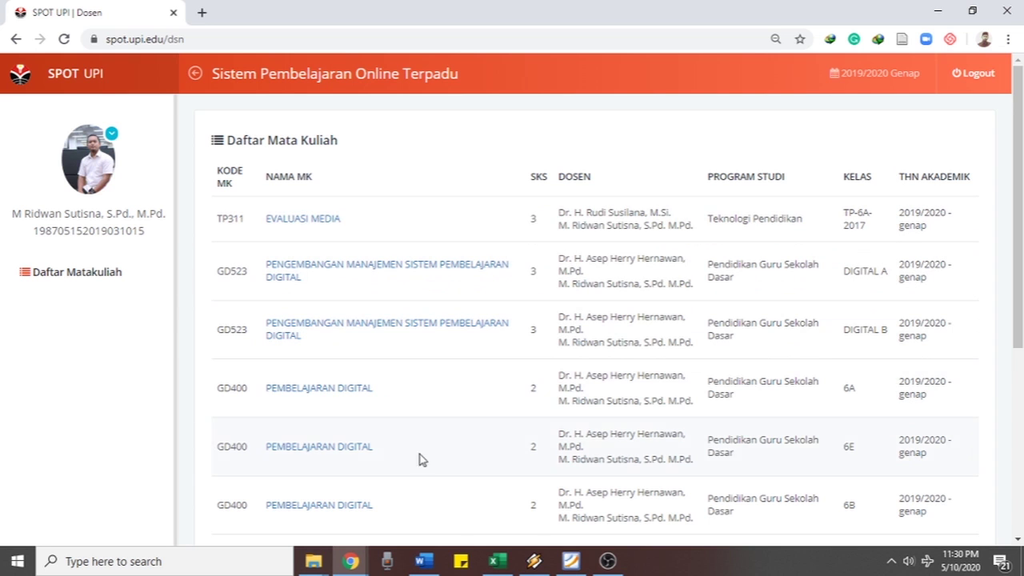
pyautogui.scroll(-1, 468, 381)
pyautogui.scroll(-4, 468, 382)
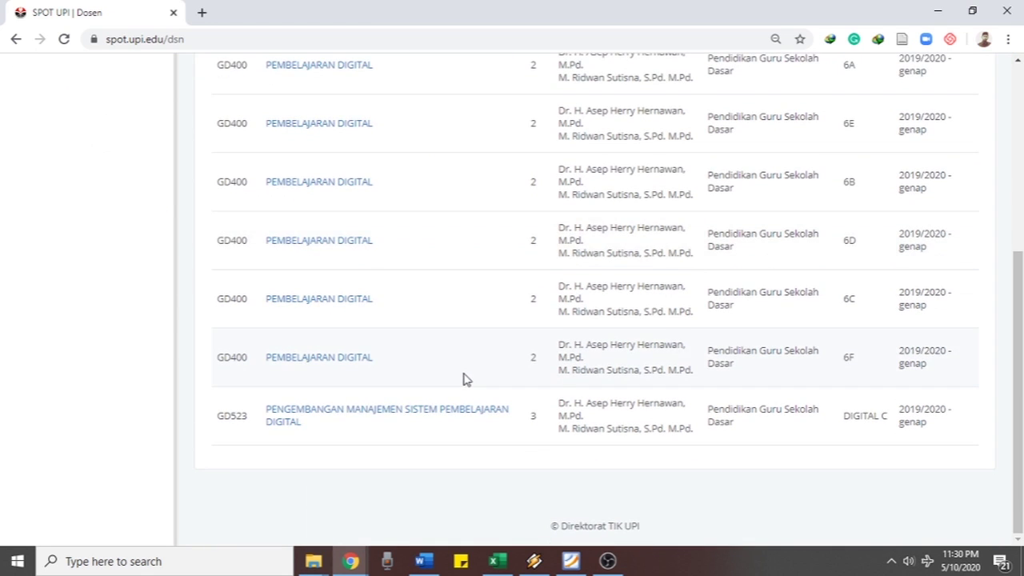
pyautogui.scroll(4, 466, 380)
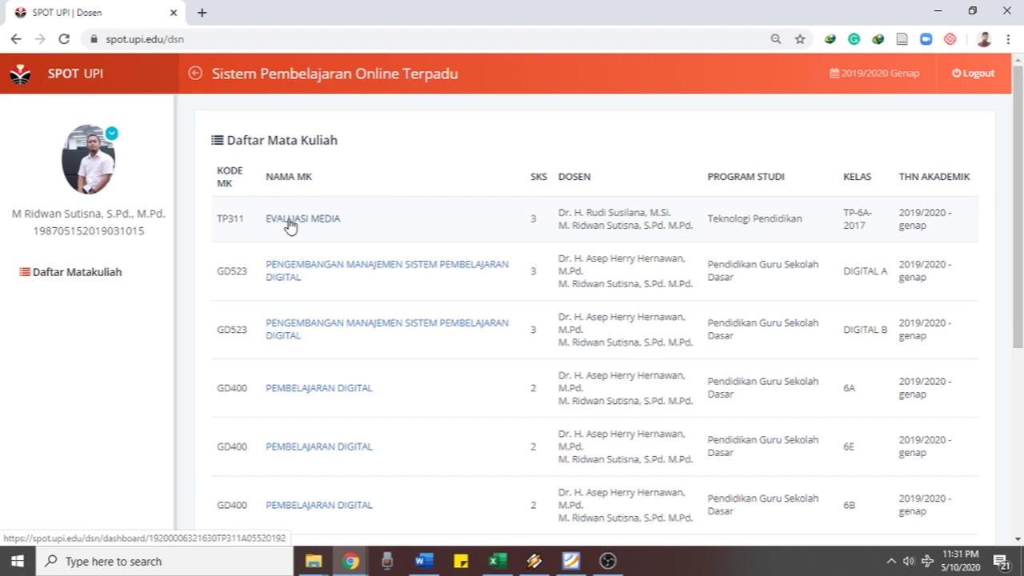
pyautogui.click(317, 218)
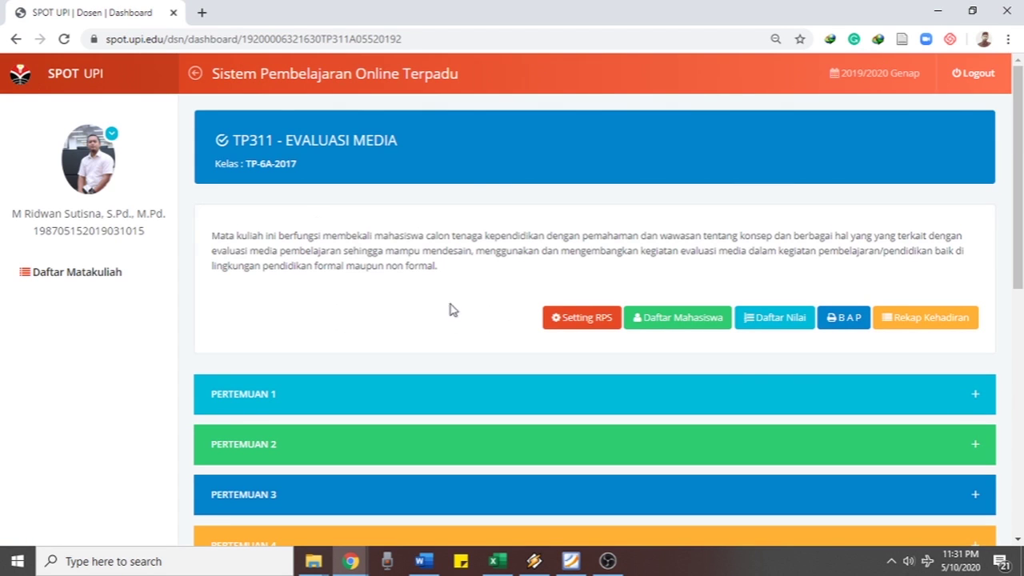
# Examine the course's Daftar Mahasiswa from first to last student, including the class leader column, and return to the course dashboard
pyautogui.click(687, 323)
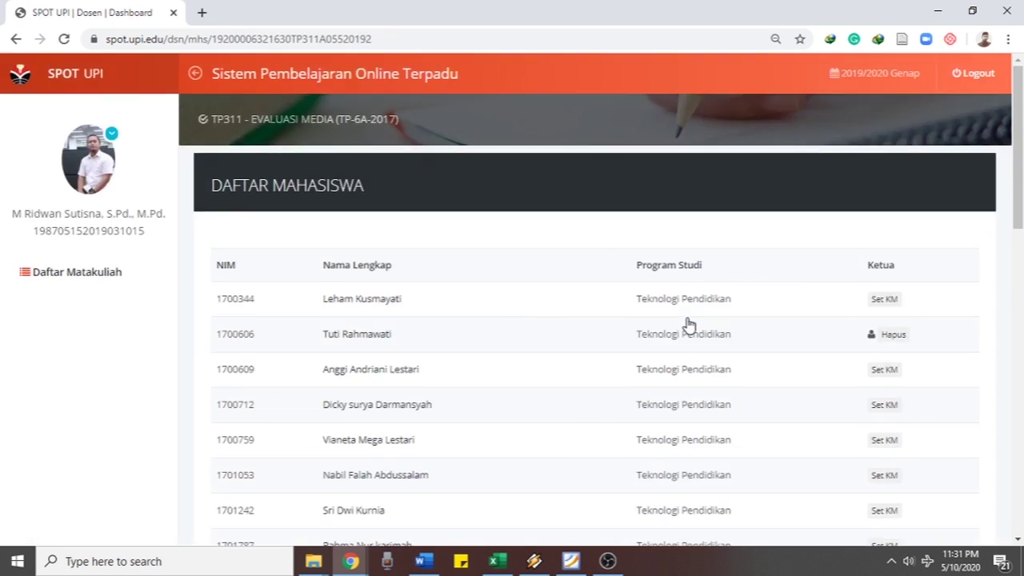
pyautogui.scroll(-2, 418, 319)
pyautogui.scroll(-9, 417, 319)
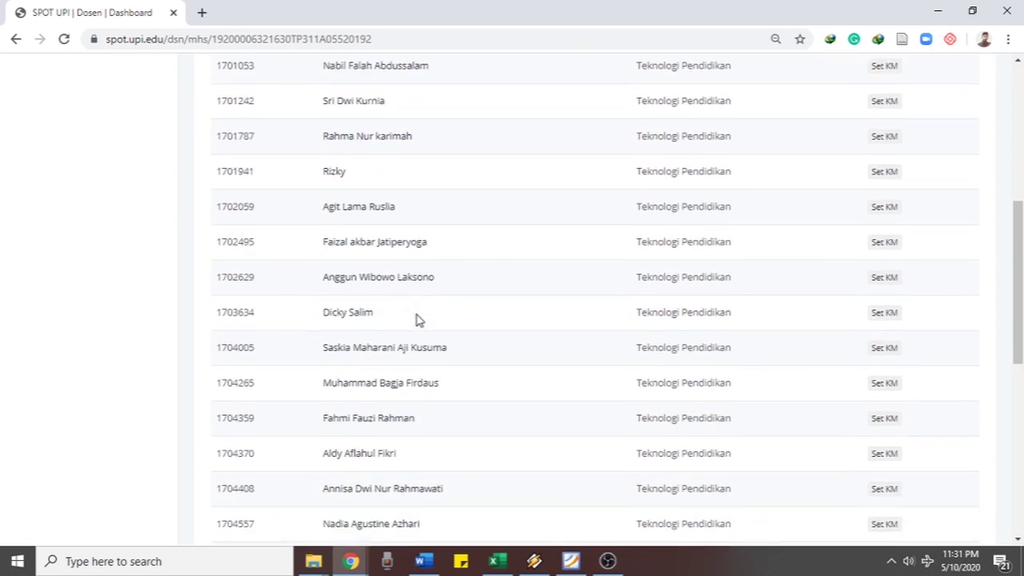
pyautogui.scroll(15, 411, 381)
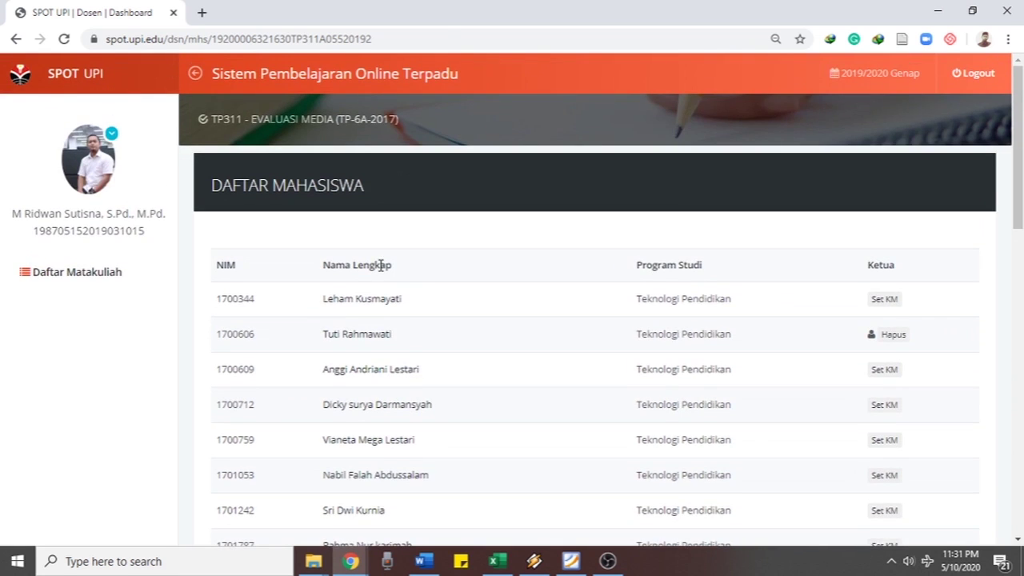
pyautogui.scroll(-2, 384, 284)
pyautogui.scroll(-8, 384, 283)
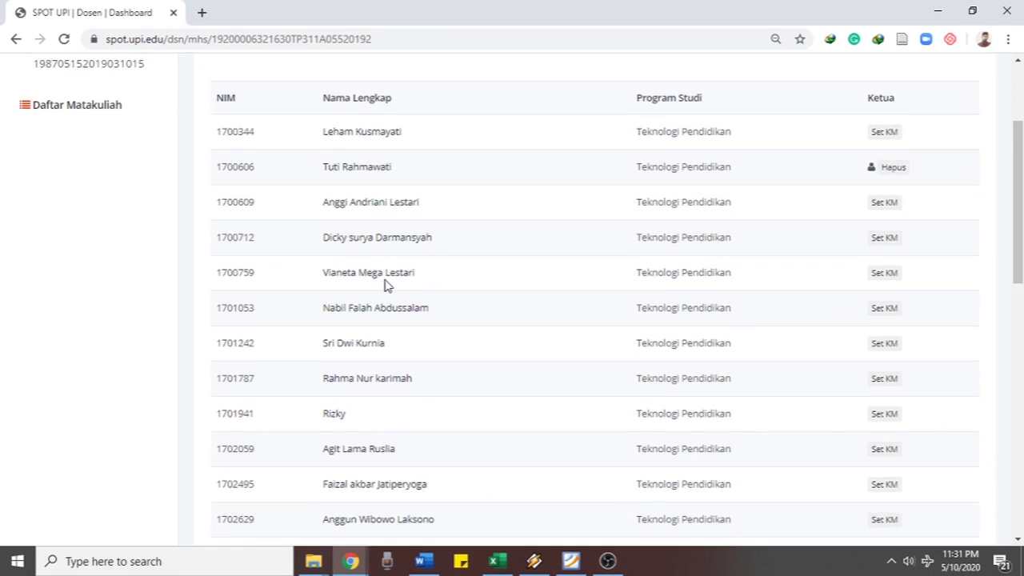
pyautogui.scroll(-1, 384, 288)
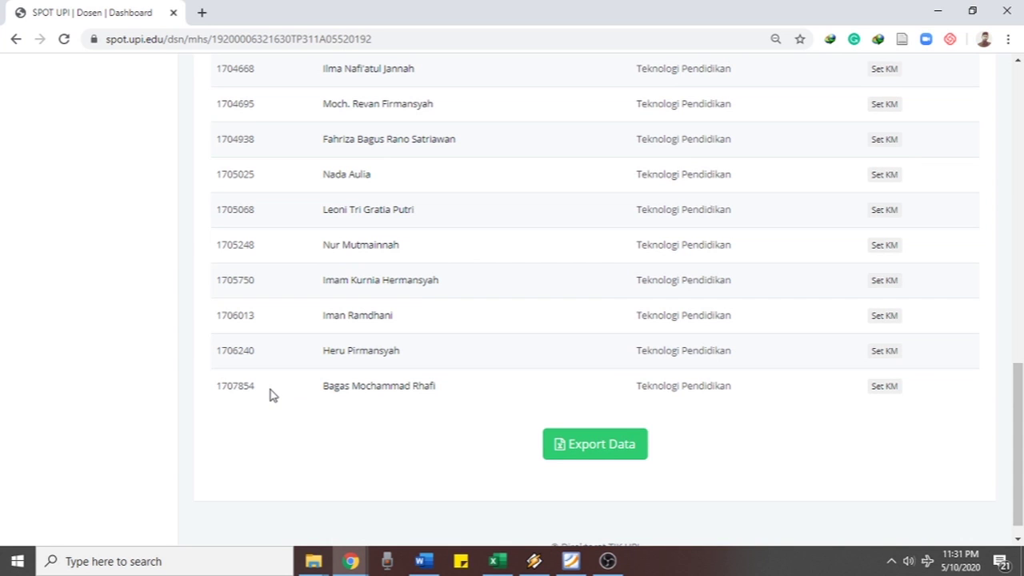
pyautogui.scroll(10, 451, 393)
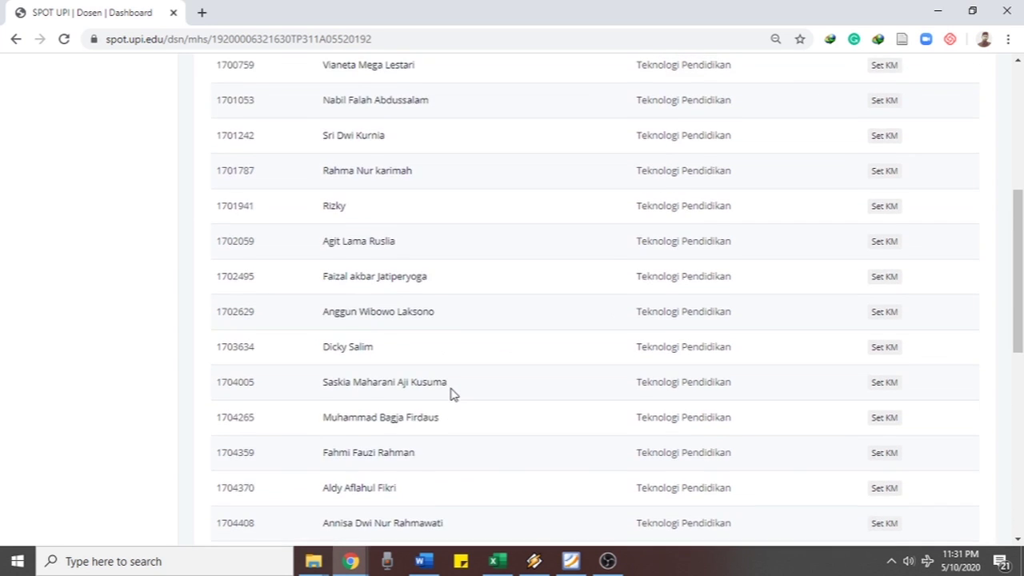
pyautogui.scroll(1, 450, 393)
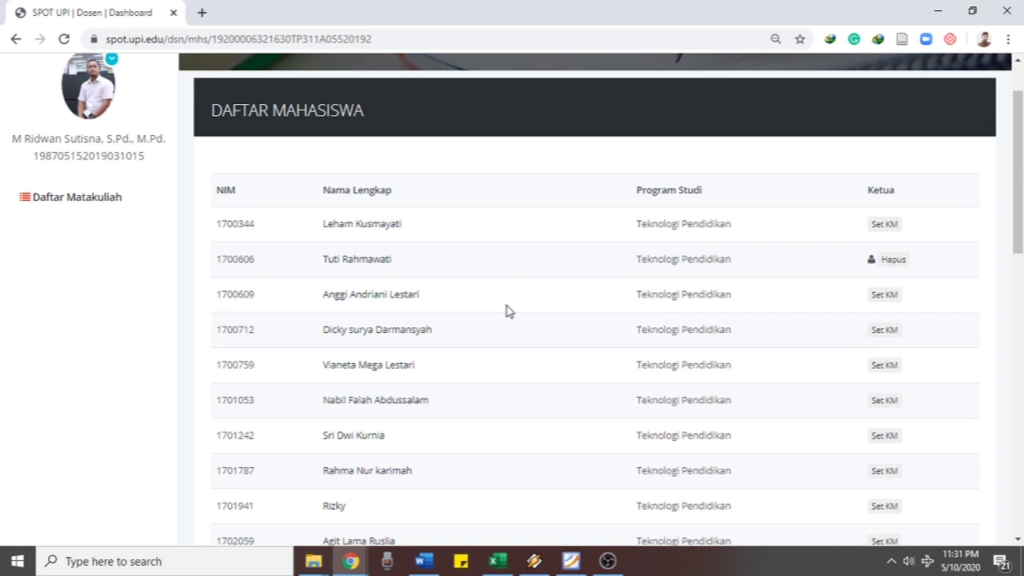
pyautogui.scroll(1, 773, 282)
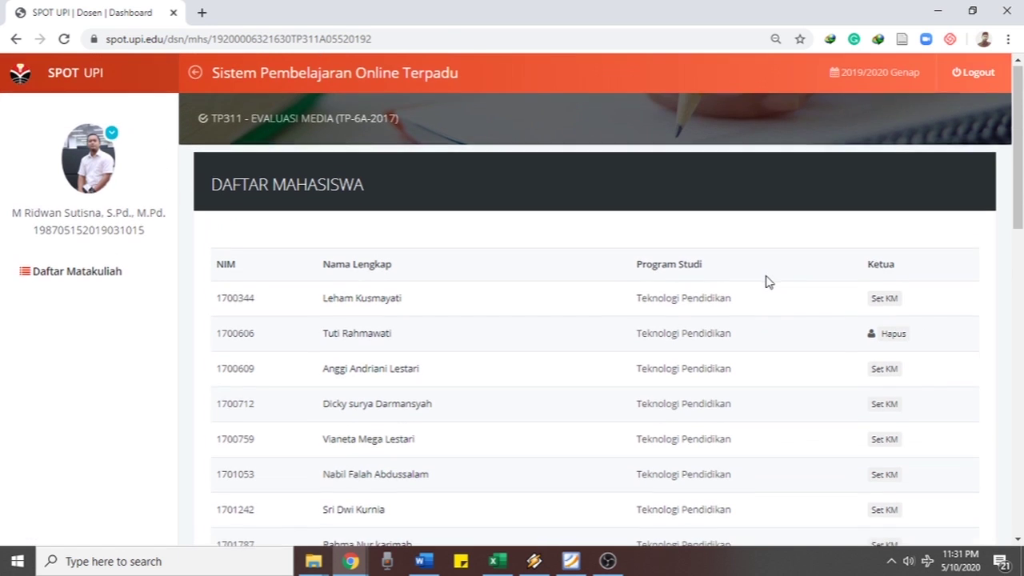
pyautogui.scroll(-4, 766, 281)
pyautogui.scroll(4, 348, 331)
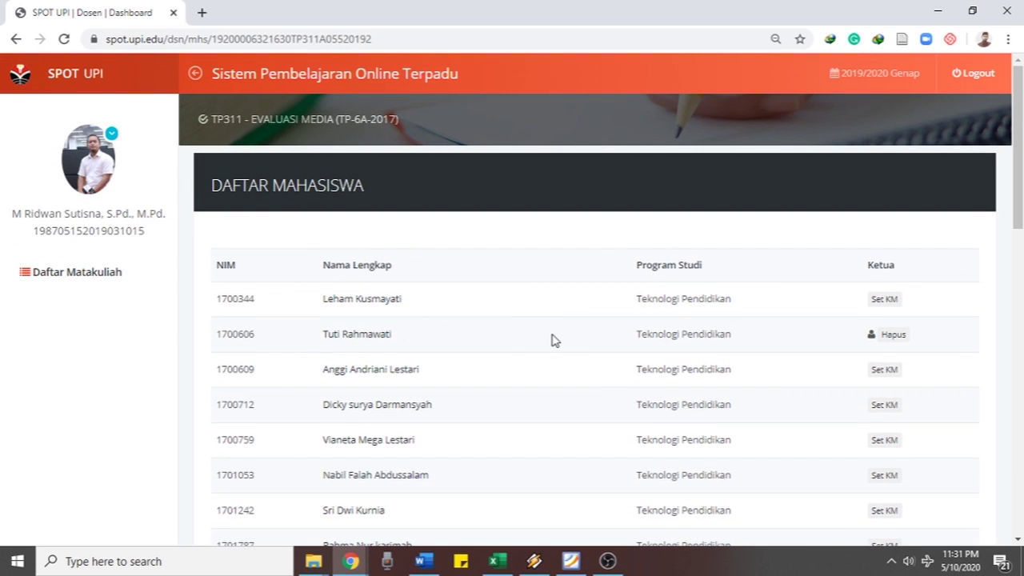
pyautogui.scroll(-3, 552, 339)
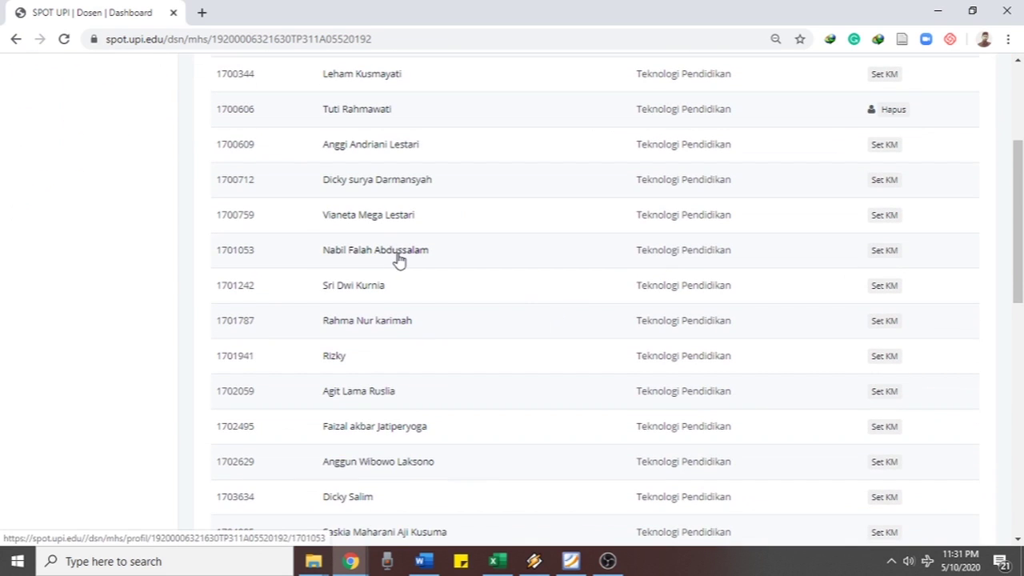
pyautogui.scroll(3, 352, 296)
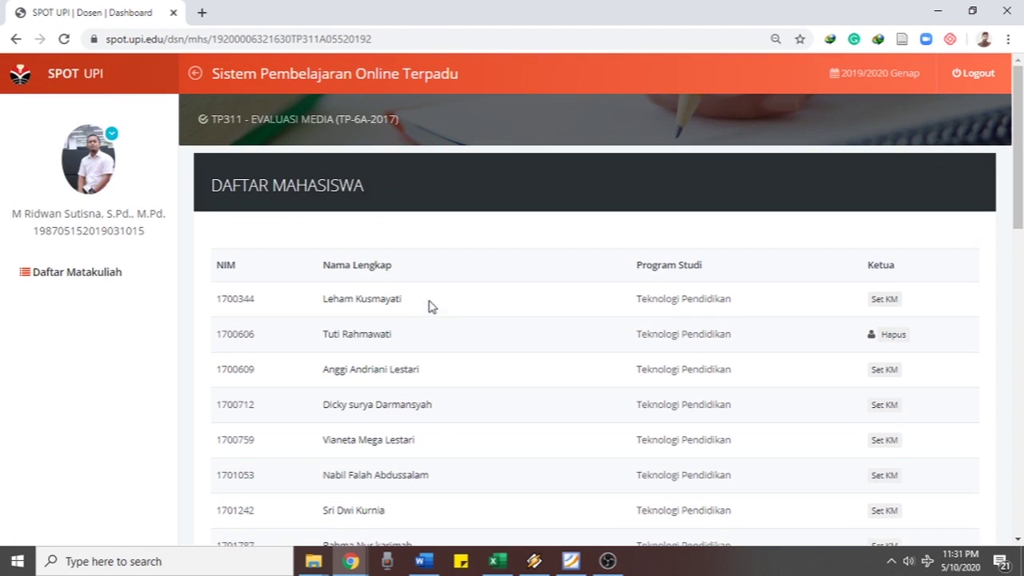
pyautogui.click(16, 38)
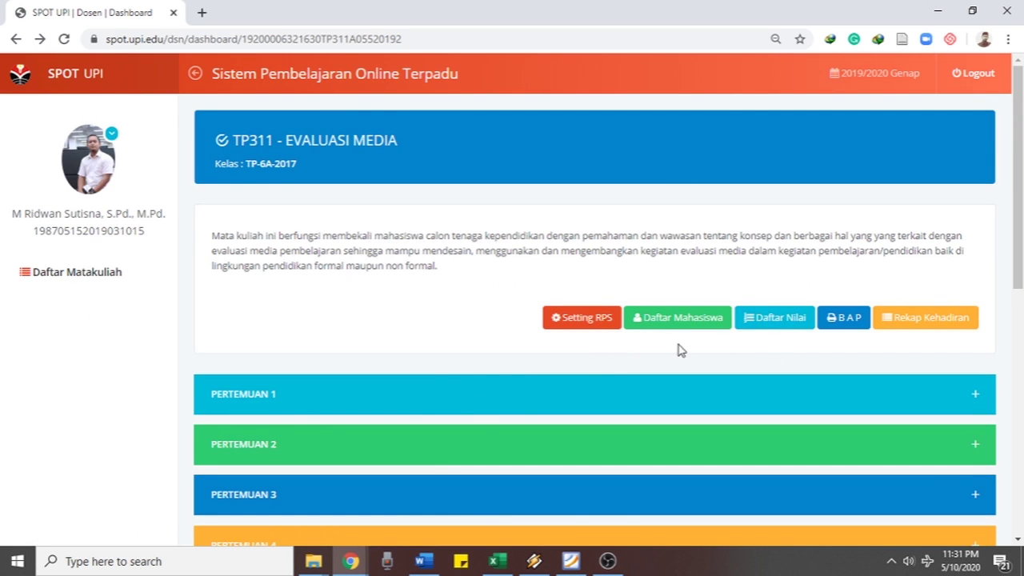
# Review the course's B A P lecture report, checking materials, attendance and class leader approval for every meeting, and close it
pyautogui.click(847, 318)
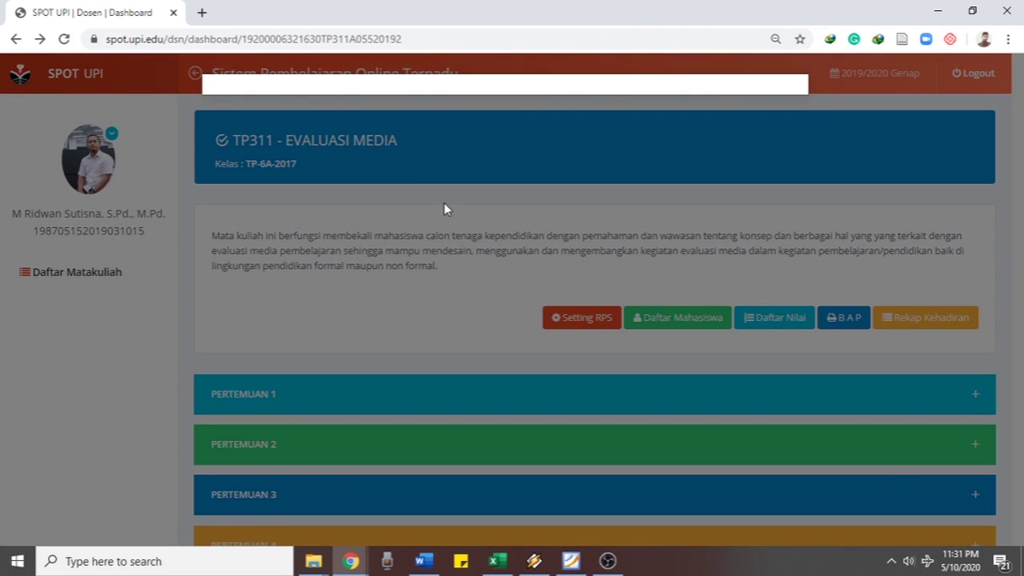
pyautogui.scroll(-2, 446, 208)
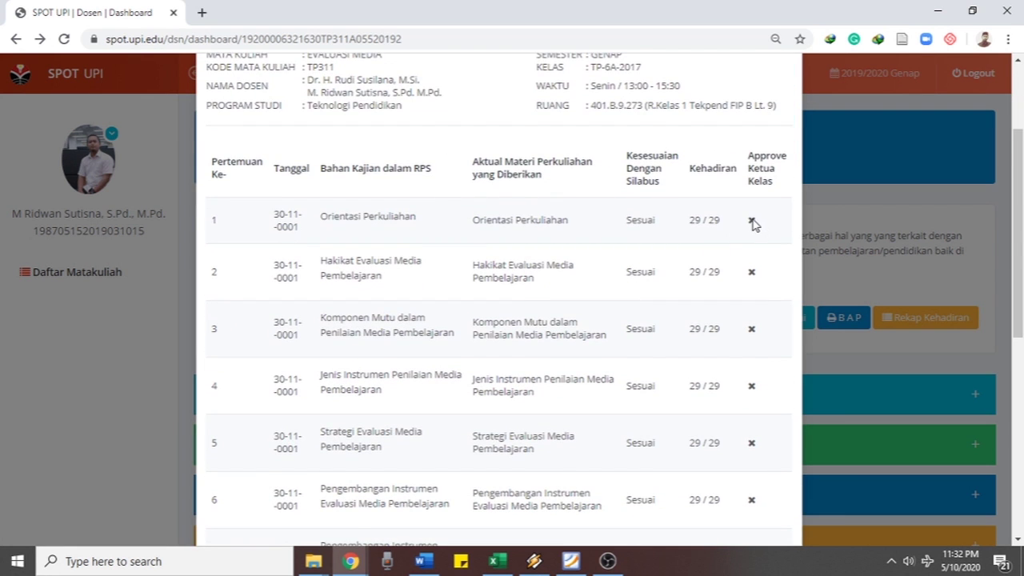
pyautogui.scroll(-4, 754, 222)
pyautogui.scroll(4, 752, 183)
pyautogui.scroll(-3, 711, 219)
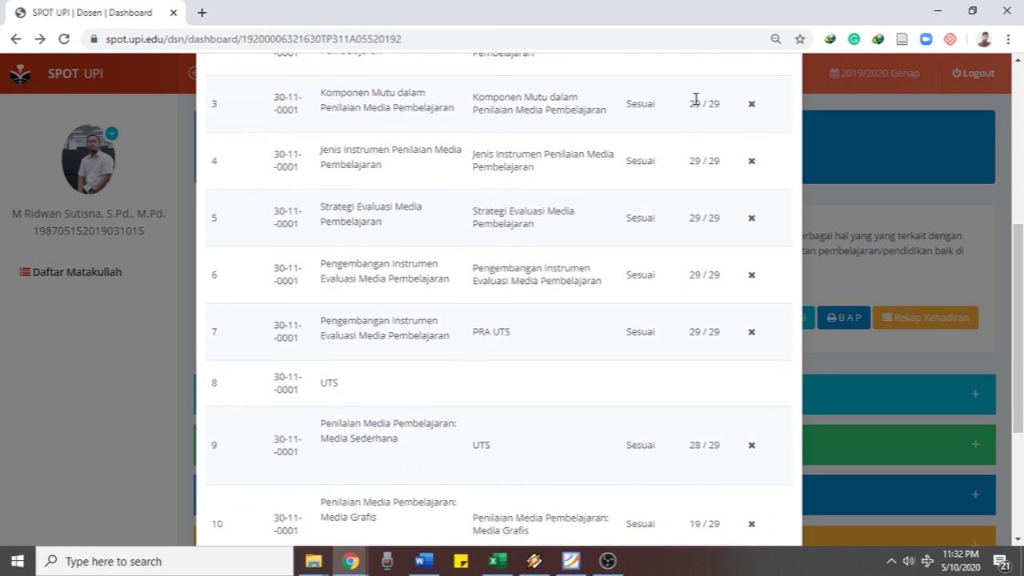
pyautogui.scroll(2, 728, 187)
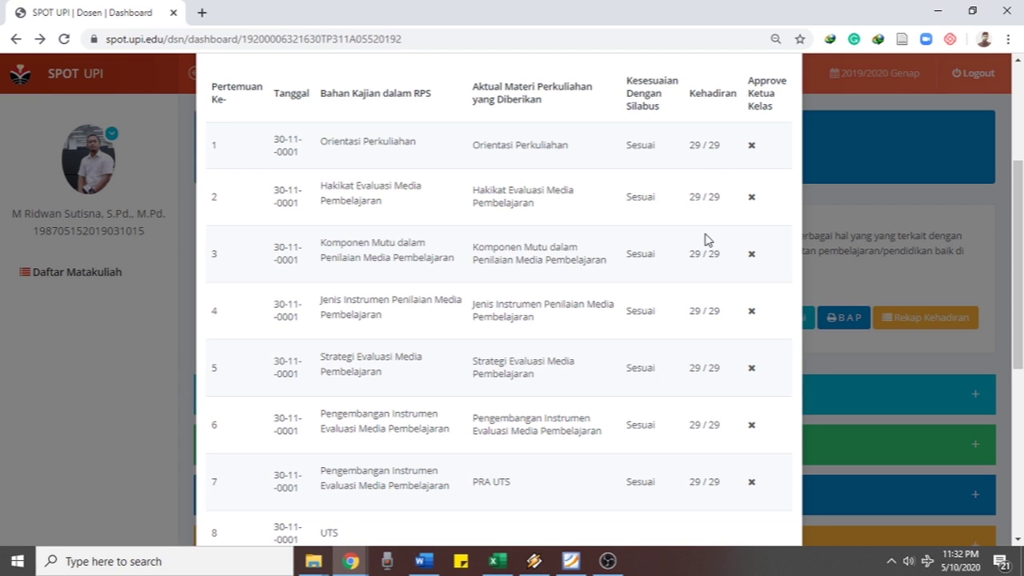
pyautogui.scroll(-3, 709, 240)
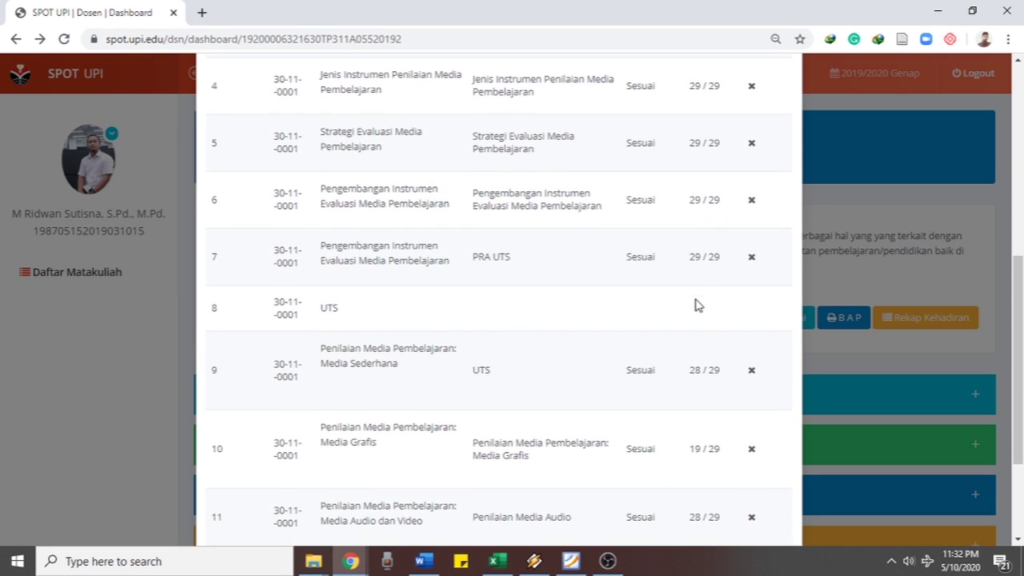
pyautogui.scroll(6, 697, 312)
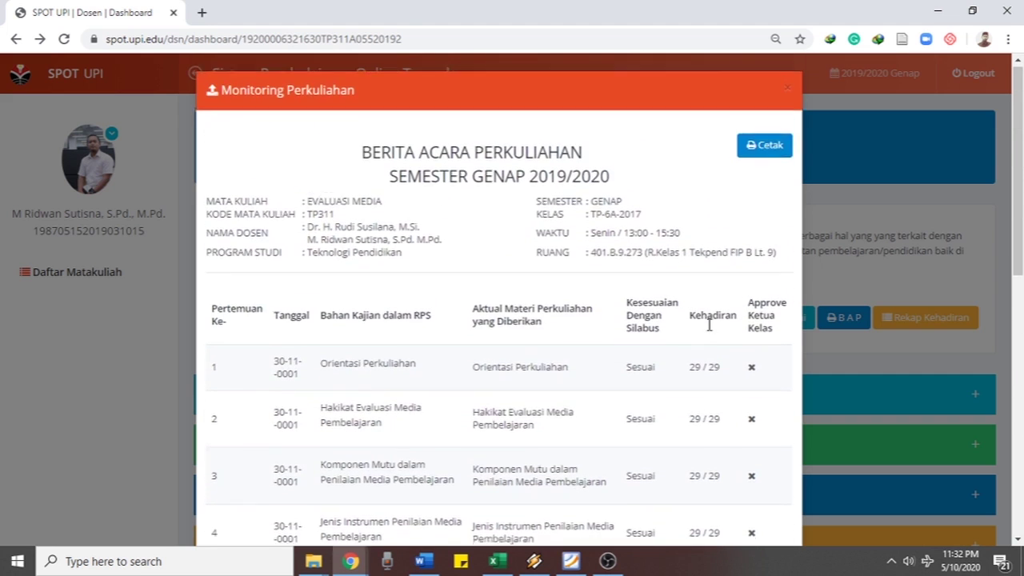
pyautogui.scroll(-4, 709, 325)
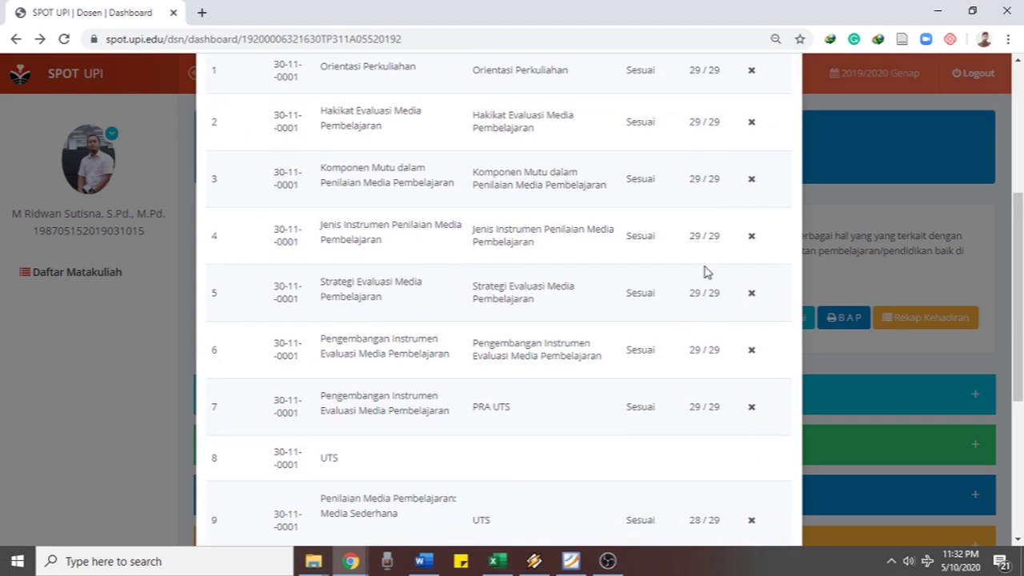
pyautogui.scroll(-3, 715, 312)
pyautogui.scroll(-2, 701, 208)
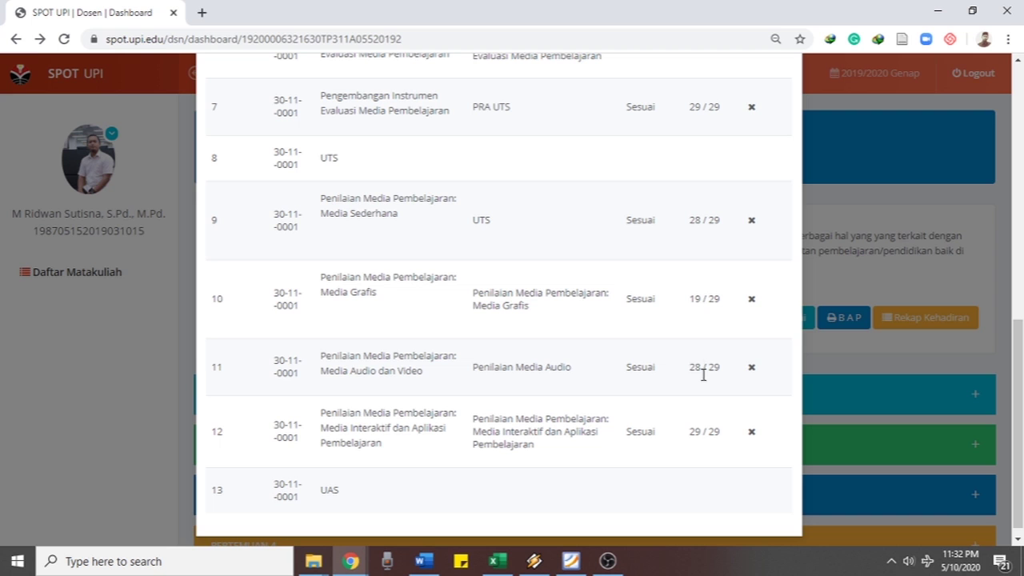
pyautogui.scroll(-1, 697, 445)
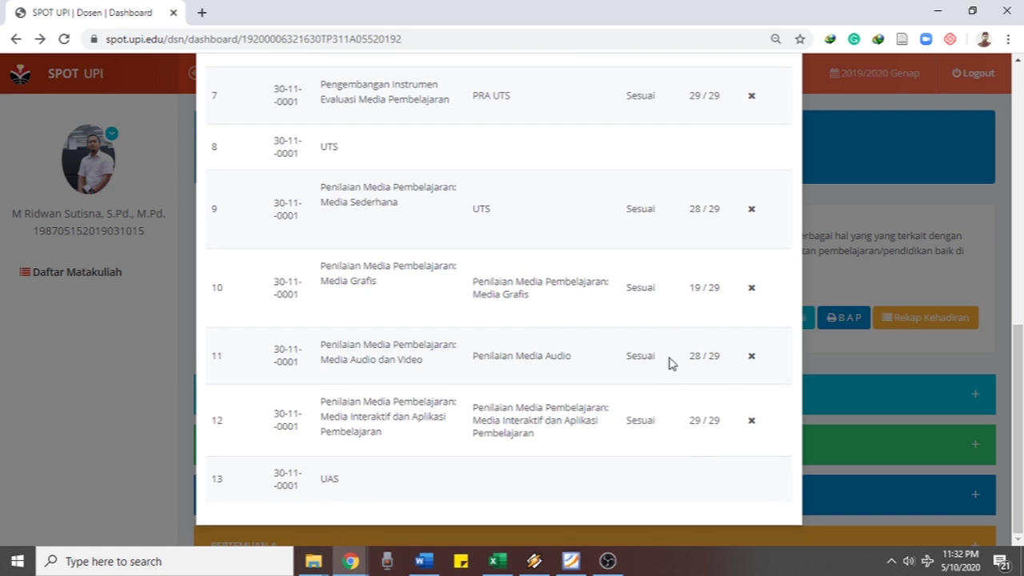
pyautogui.scroll(10, 715, 283)
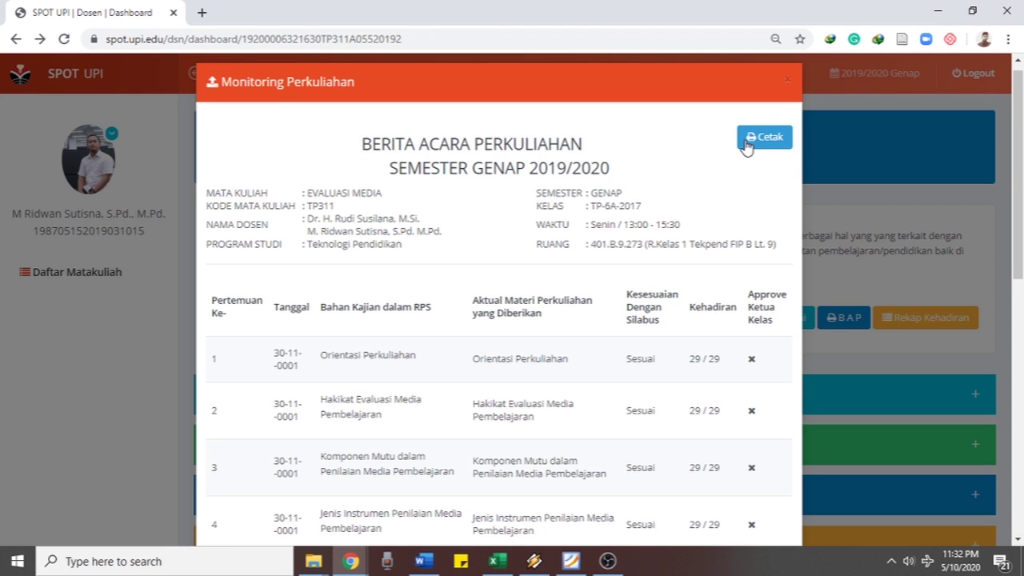
pyautogui.click(788, 77)
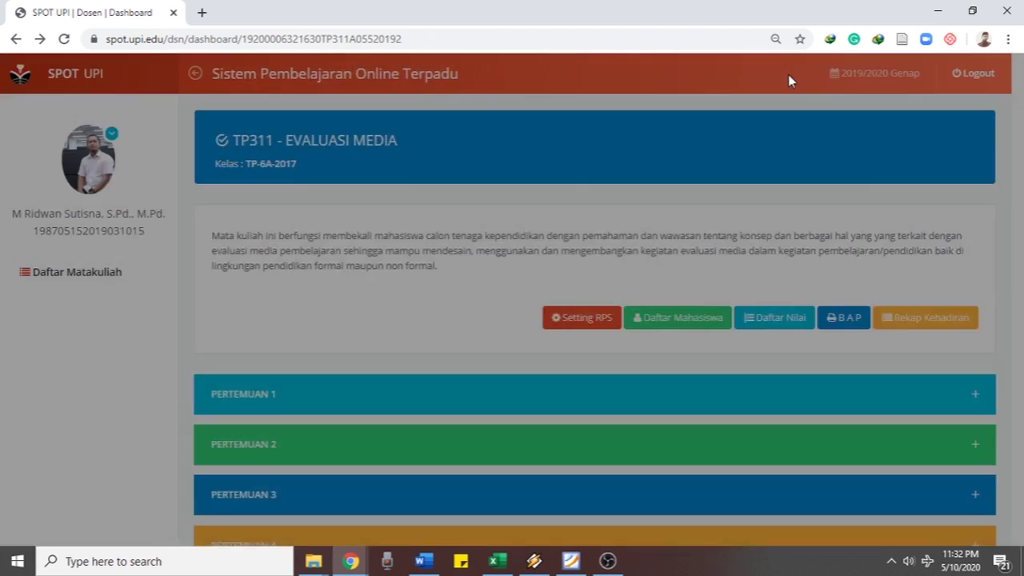
# Open the course's Rekap Kehadiran and examine each student's attendance across the 13 meetings
pyautogui.click(911, 330)
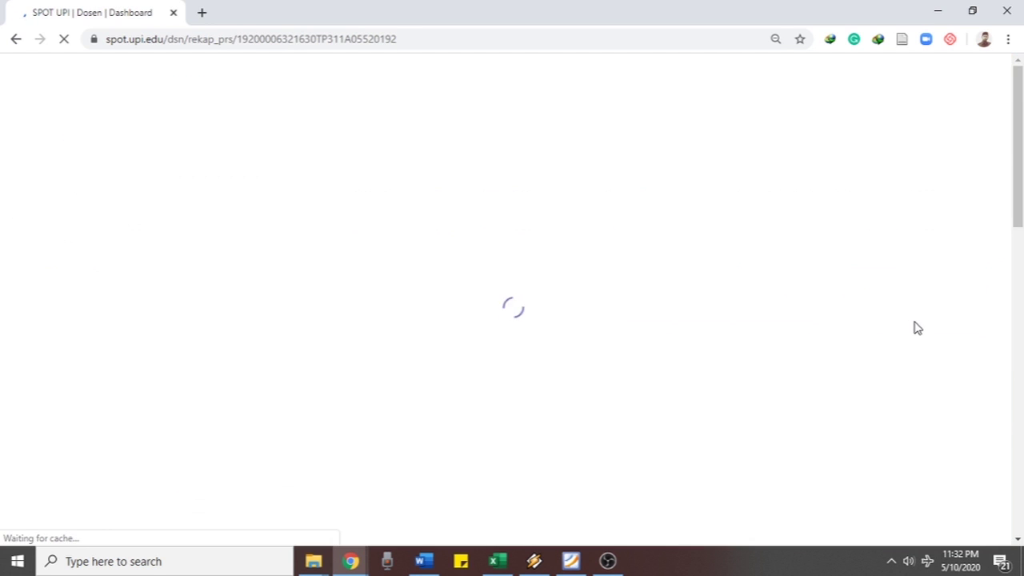
pyautogui.scroll(-4, 632, 309)
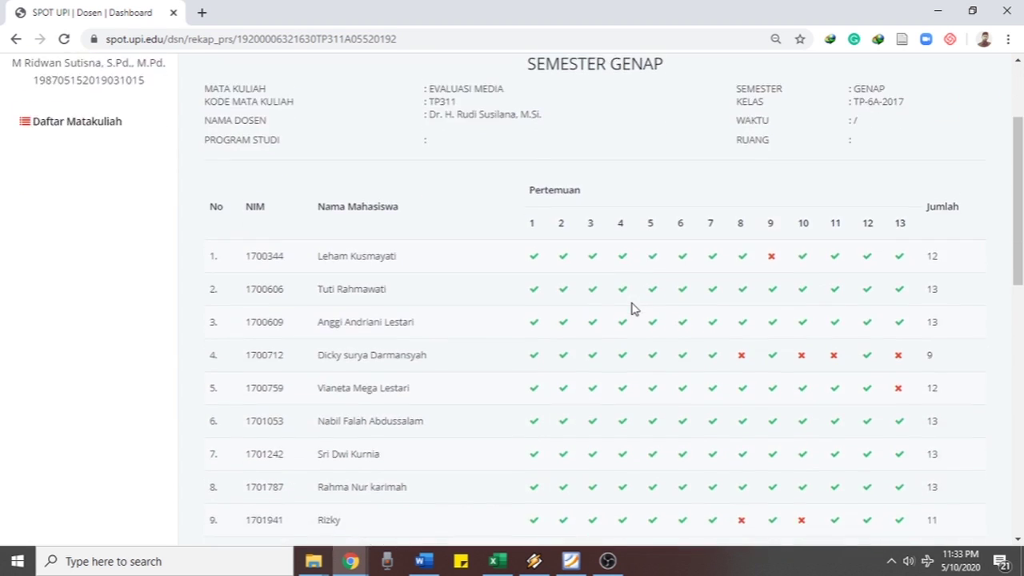
pyautogui.scroll(-7, 562, 295)
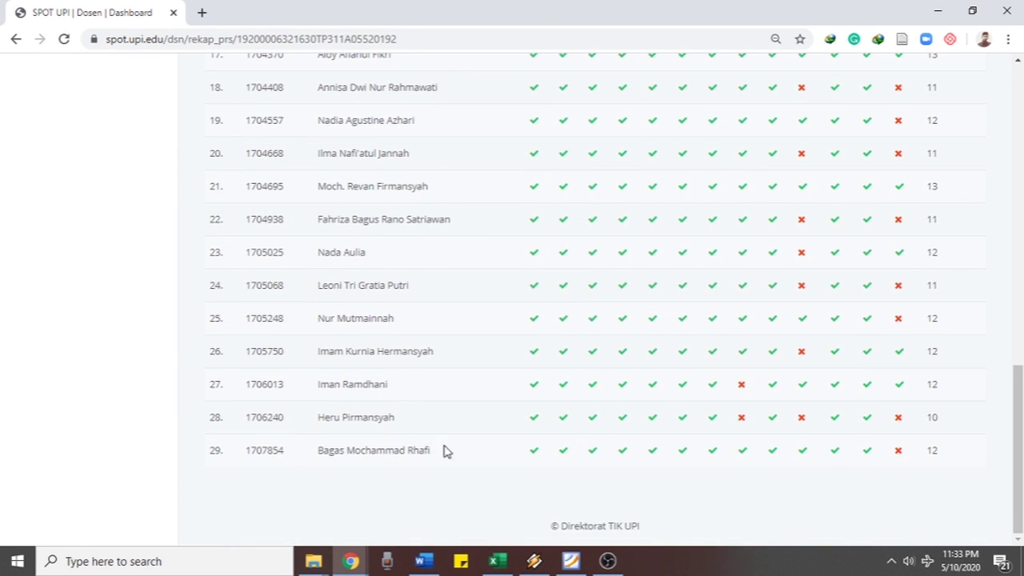
pyautogui.scroll(11, 571, 389)
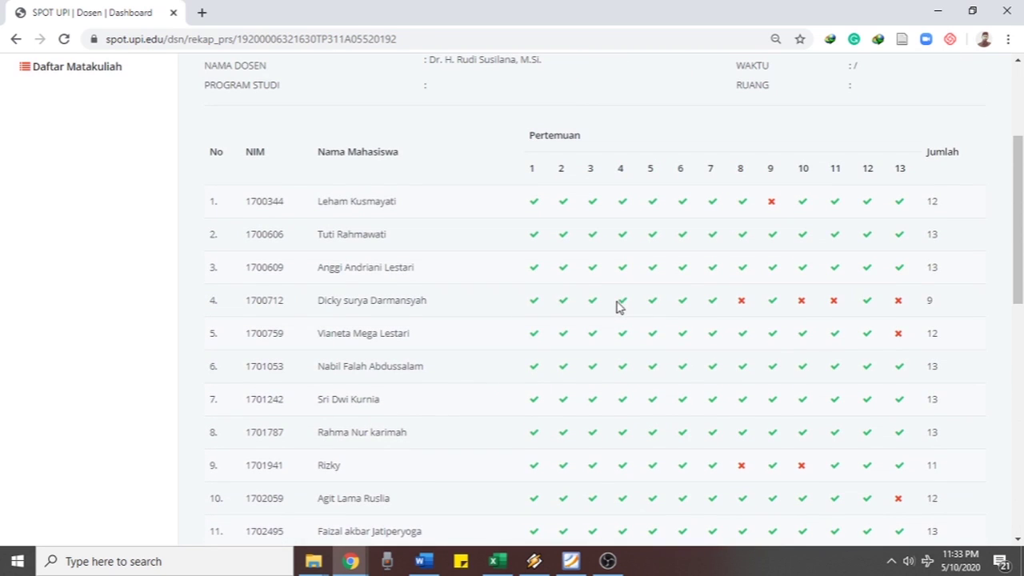
pyautogui.scroll(-6, 848, 284)
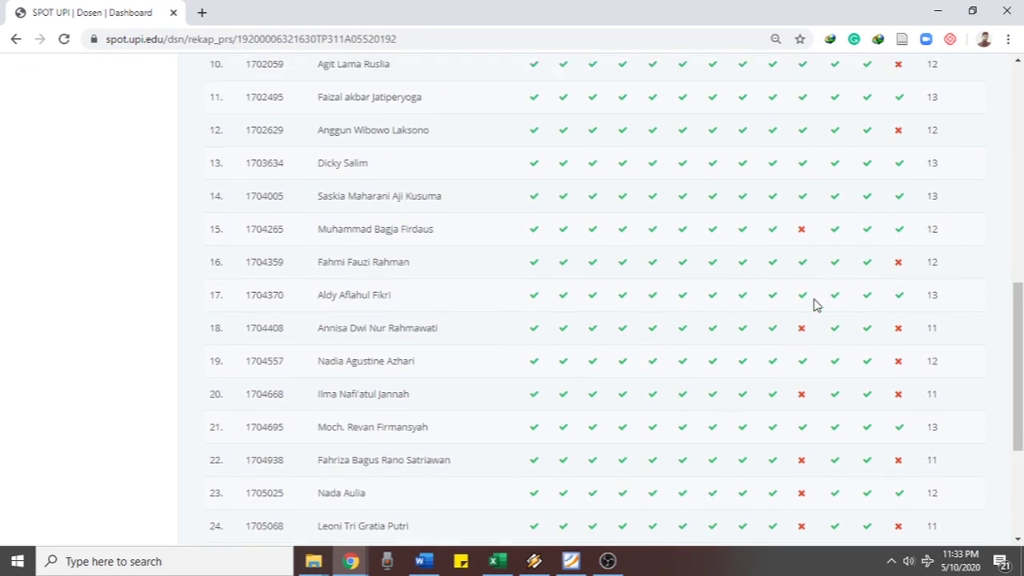
pyautogui.scroll(-3, 772, 436)
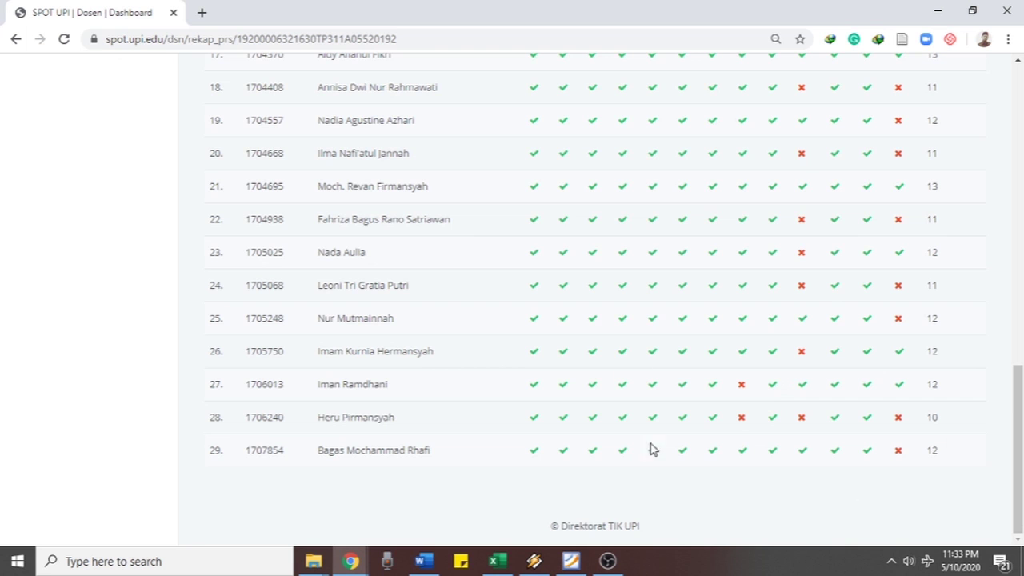
# Return from the attendance recap to the course dashboard and open the detail page of Pertemuan 1
pyautogui.scroll(10, 776, 336)
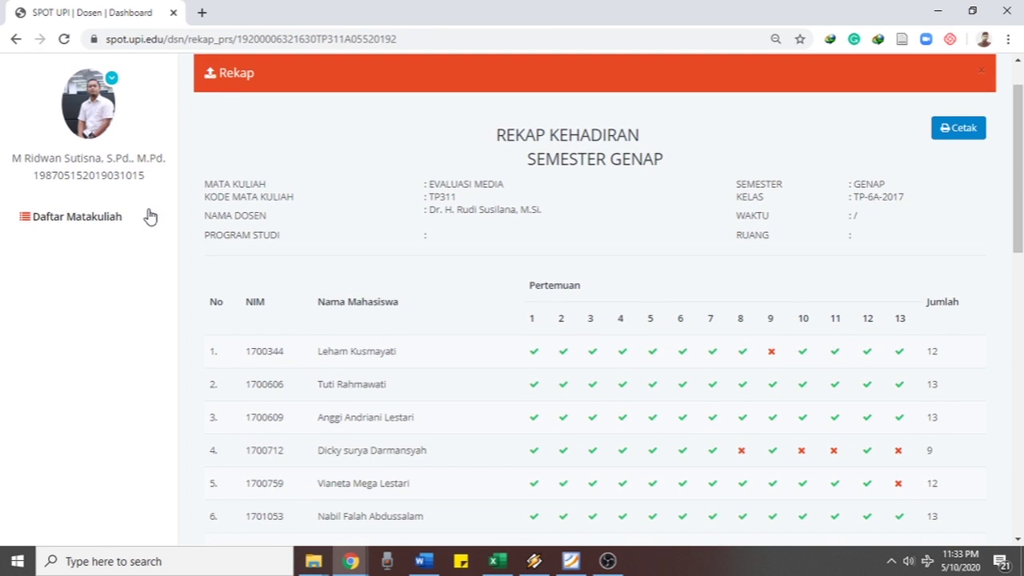
pyautogui.click(16, 38)
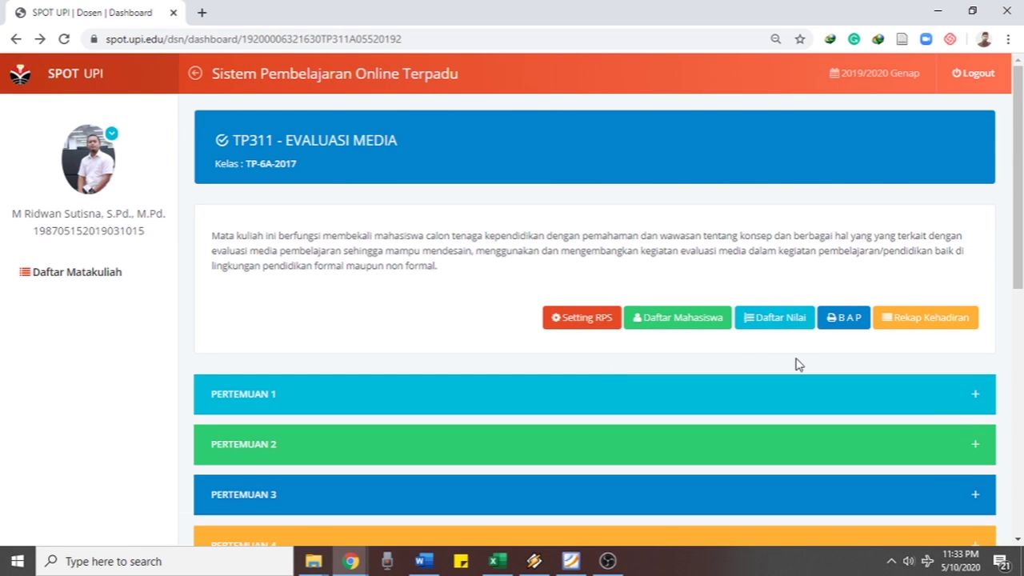
pyautogui.click(266, 404)
pyautogui.click(946, 476)
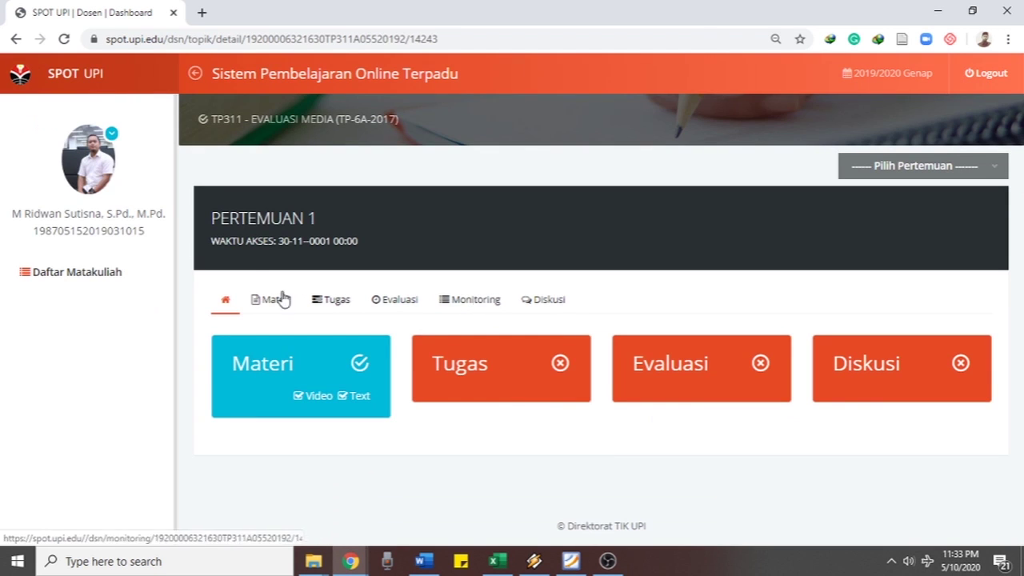
# Switch to Pertemuan 11 and examine its Monitoring page, including the students' attendance and Log Sistem columns
pyautogui.click(477, 300)
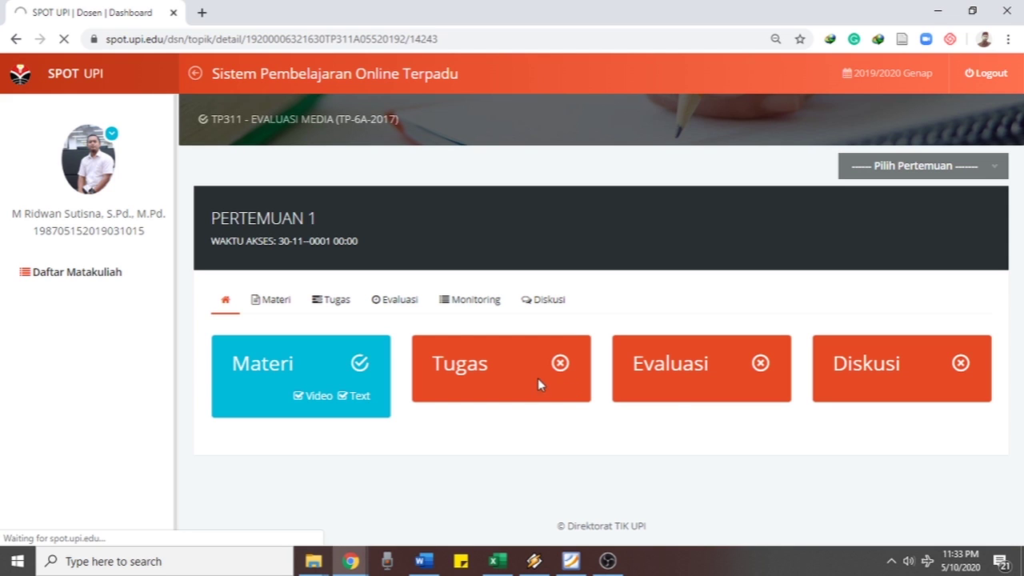
pyautogui.click(871, 175)
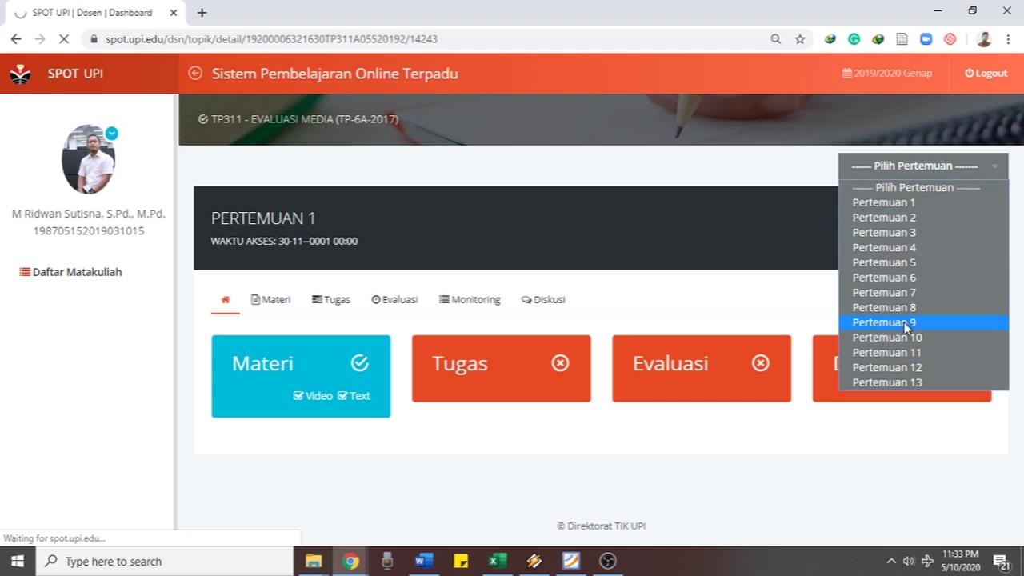
pyautogui.click(904, 352)
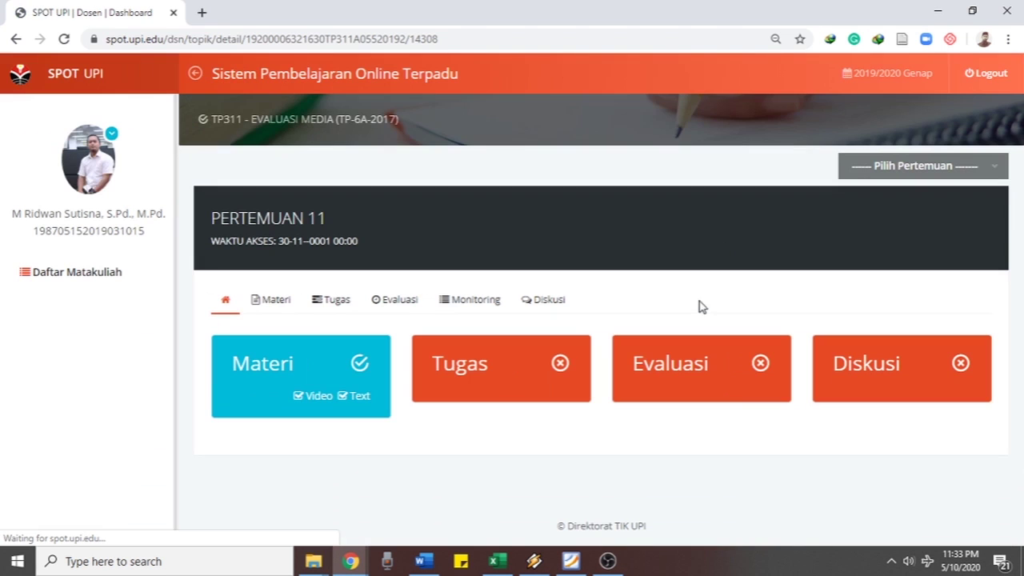
pyautogui.click(483, 302)
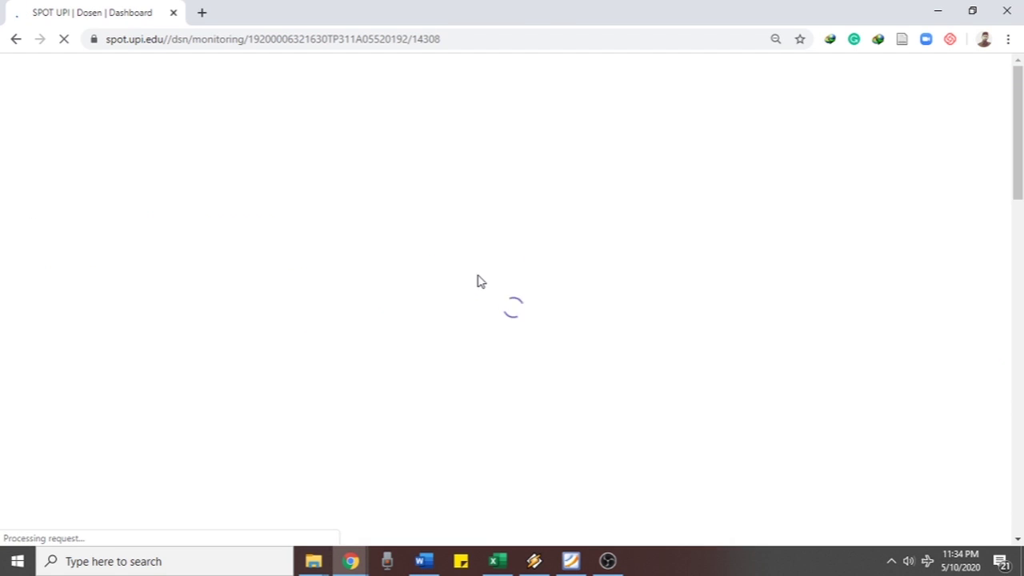
pyautogui.scroll(-6, 477, 279)
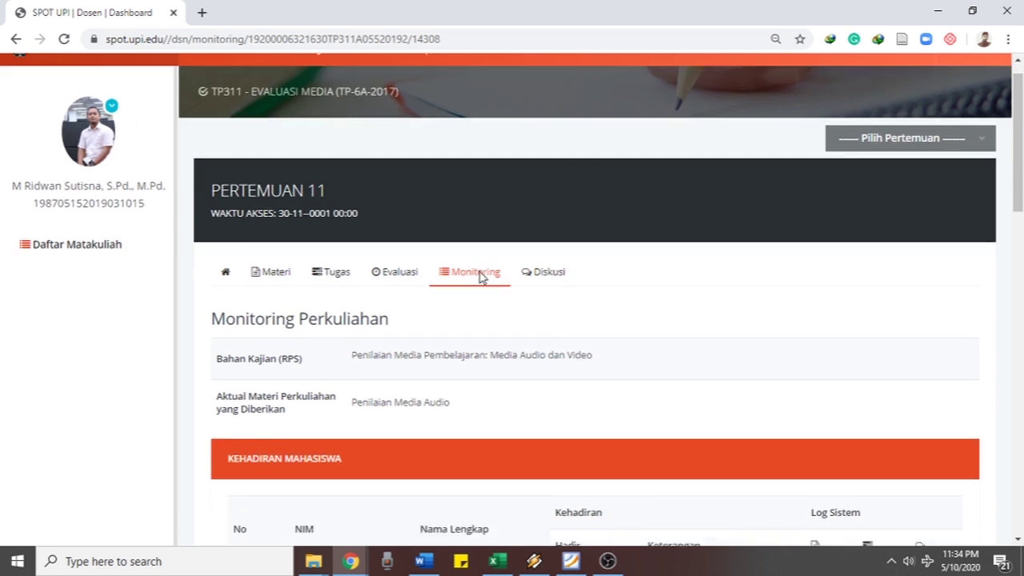
pyautogui.scroll(-8, 481, 284)
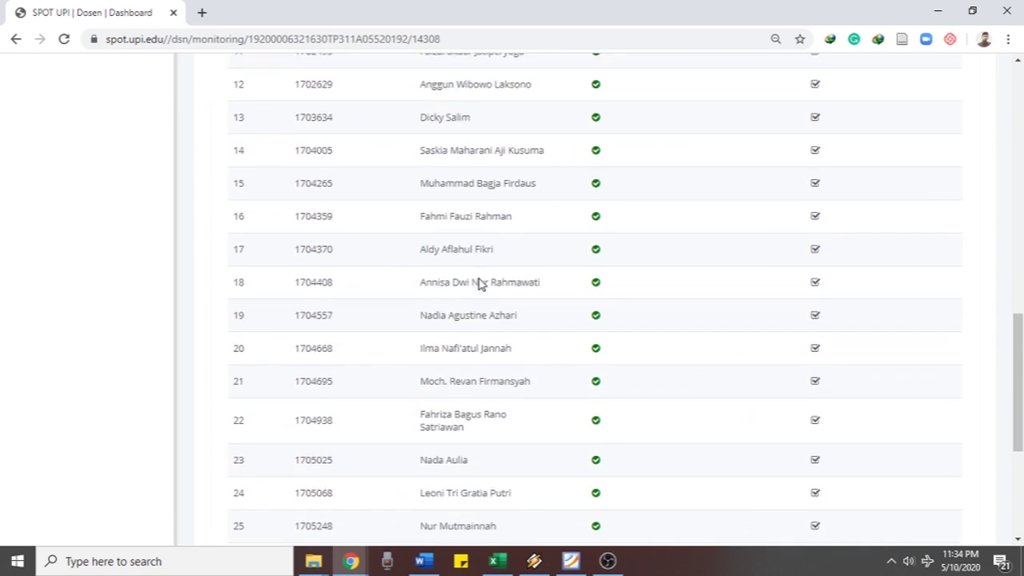
pyautogui.scroll(12, 713, 320)
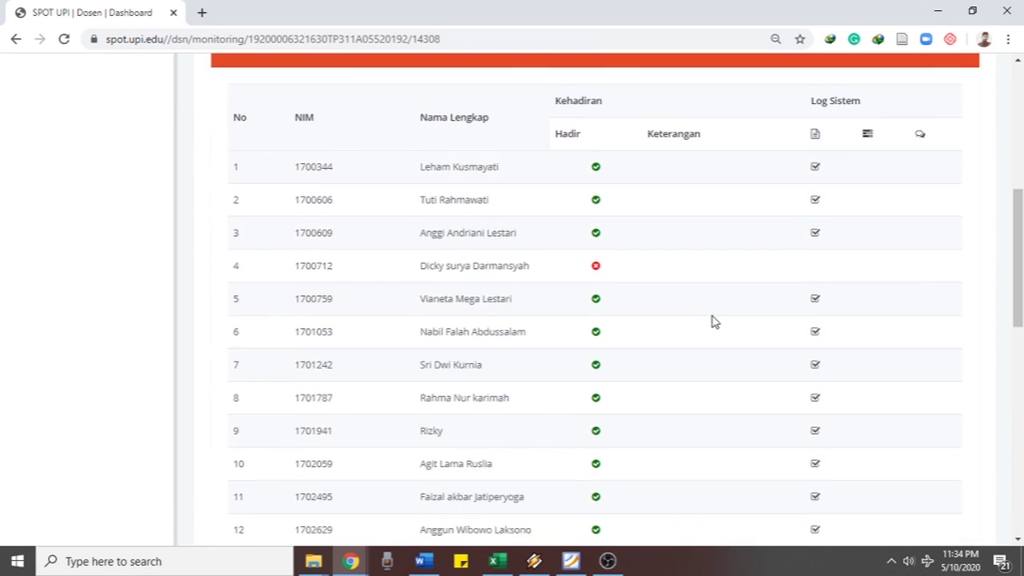
# Switch the Monitoring page to Pertemuan 12 and look through its student attendance and system log
pyautogui.click(920, 124)
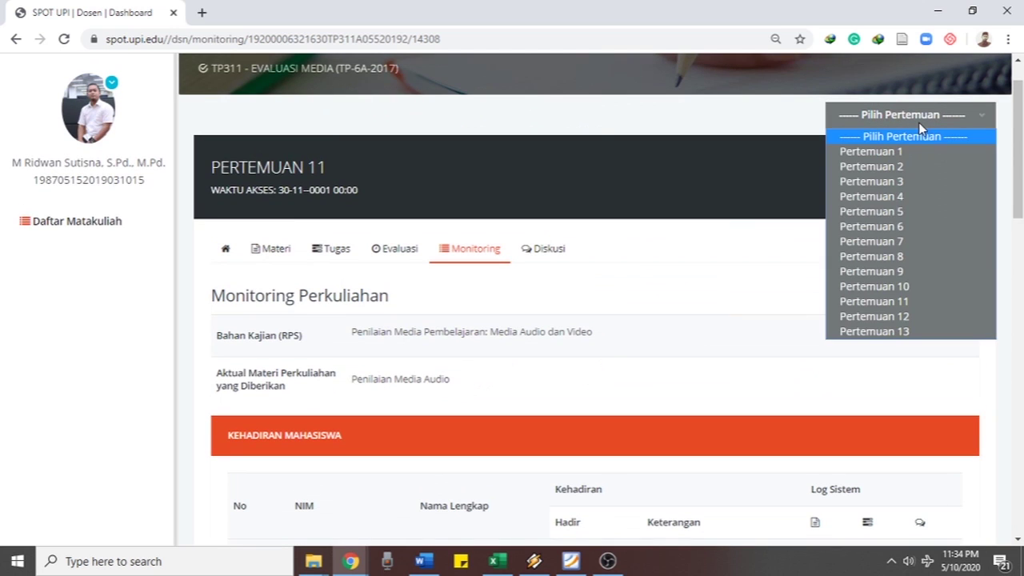
pyautogui.click(894, 315)
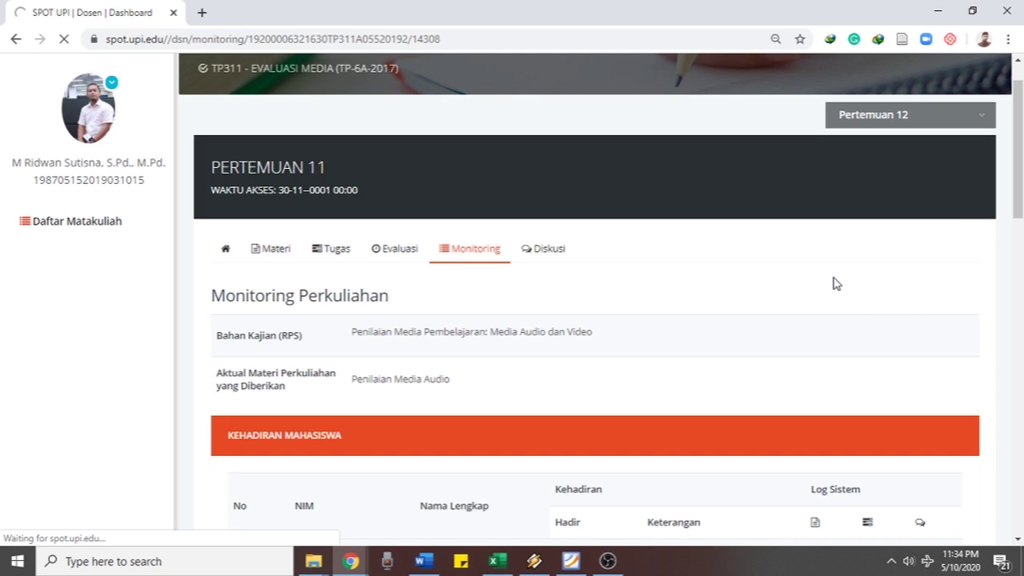
pyautogui.scroll(-2, 834, 283)
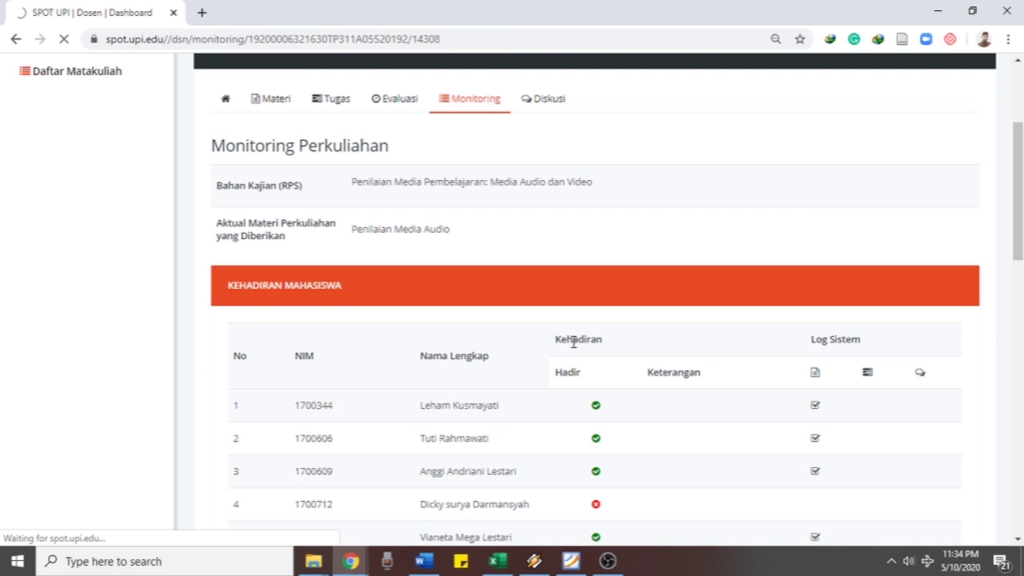
pyautogui.scroll(-2, 592, 318)
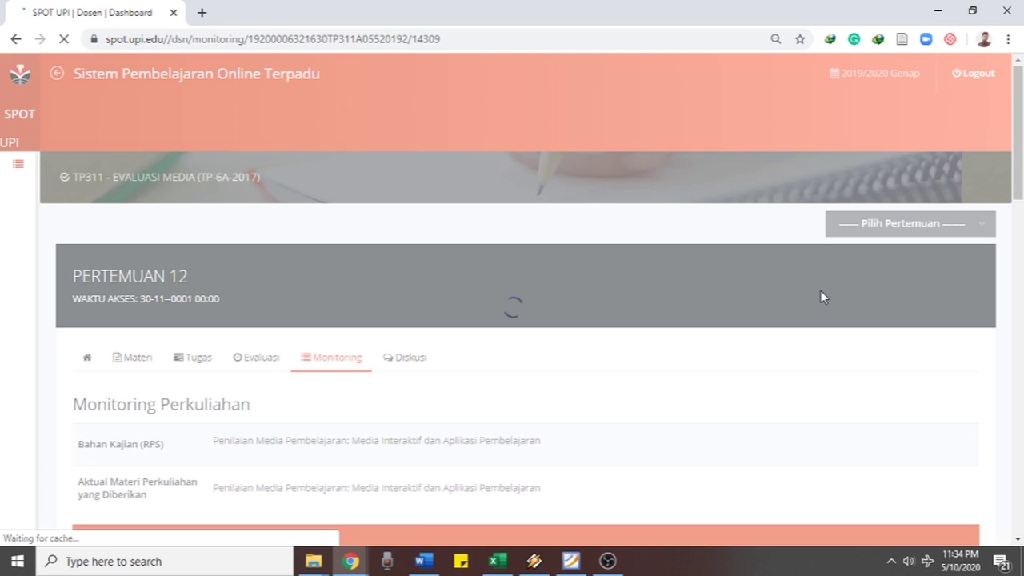
pyautogui.scroll(-15, 792, 336)
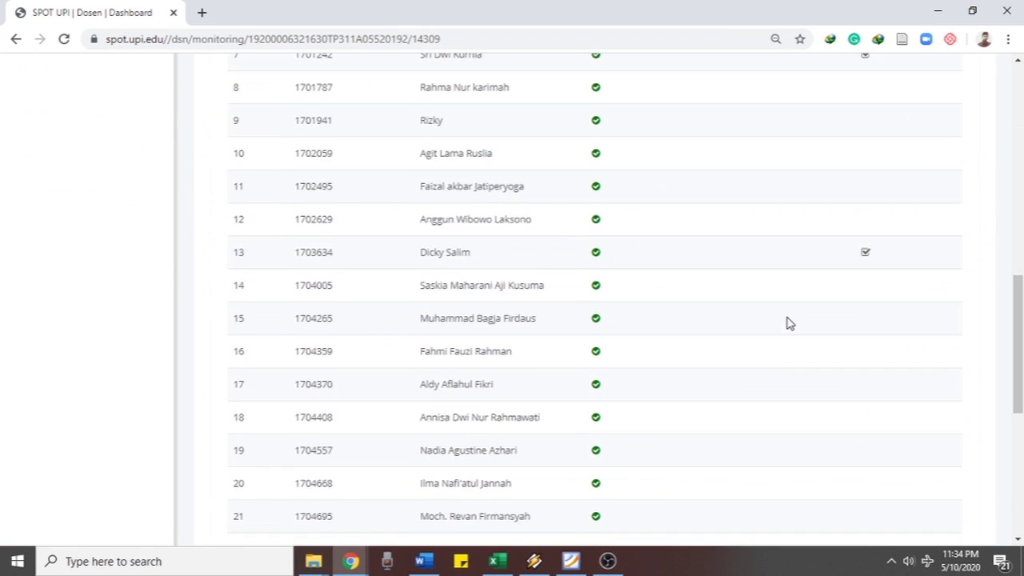
pyautogui.scroll(15, 788, 323)
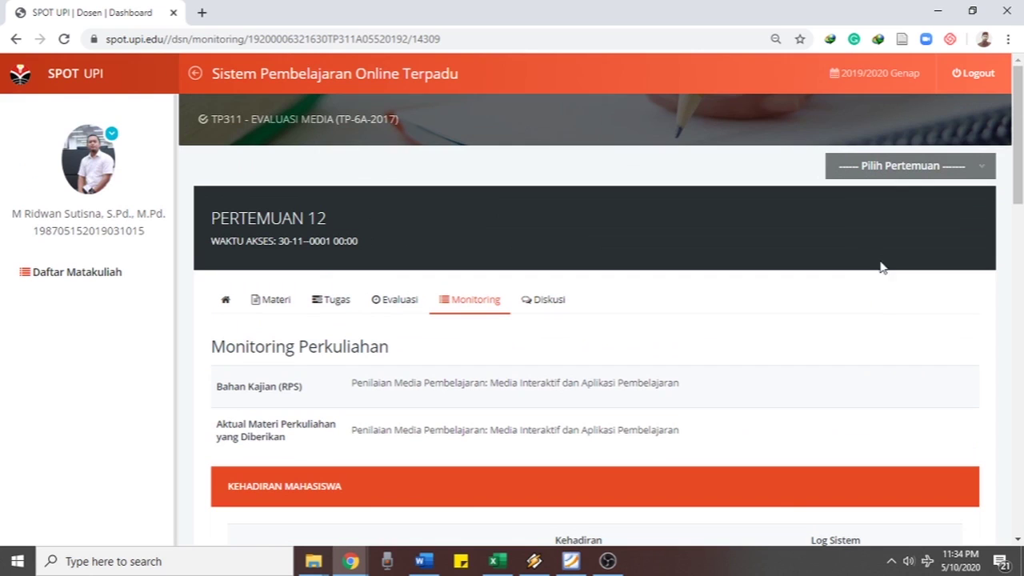
# Switch the Monitoring page to Pertemuan 10 and check its lecture material and first attendance rows
pyautogui.click(894, 173)
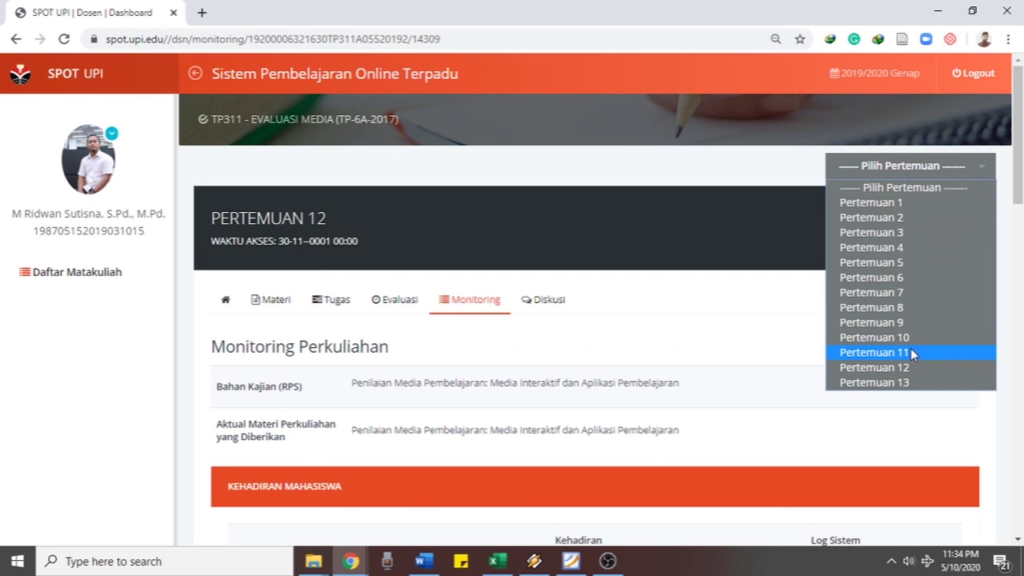
pyautogui.click(875, 337)
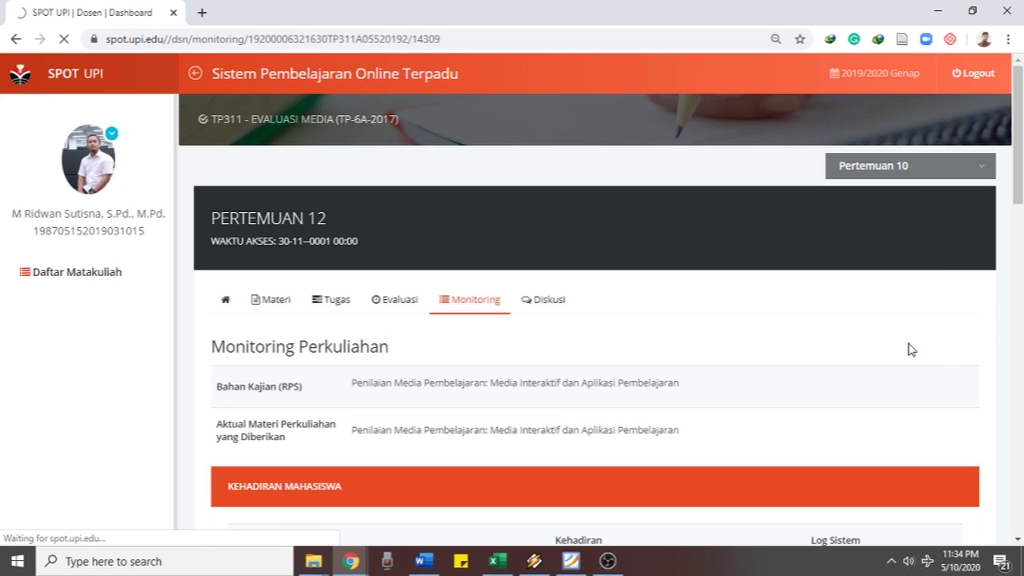
pyautogui.scroll(-4, 911, 348)
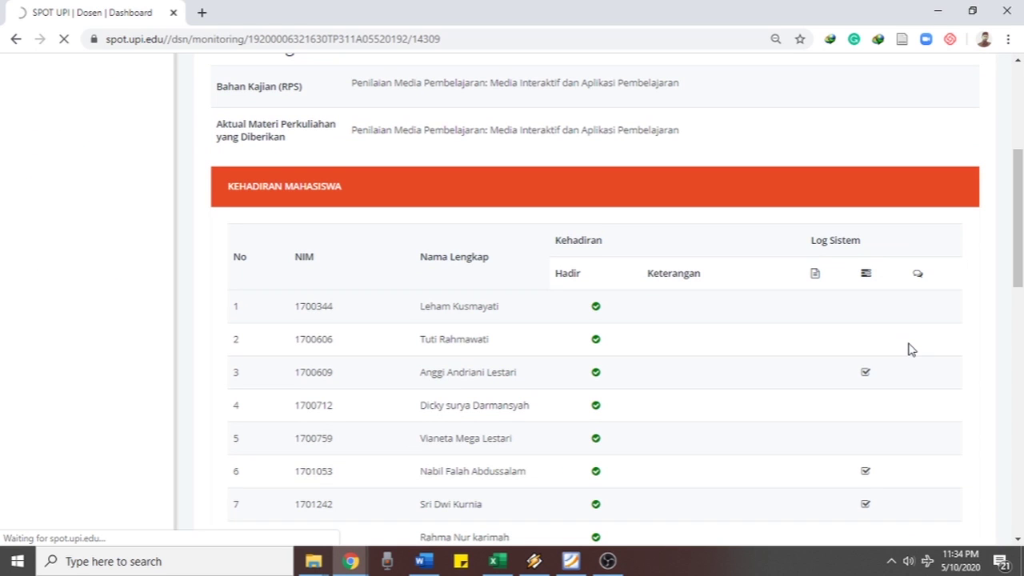
pyautogui.scroll(-1, 910, 349)
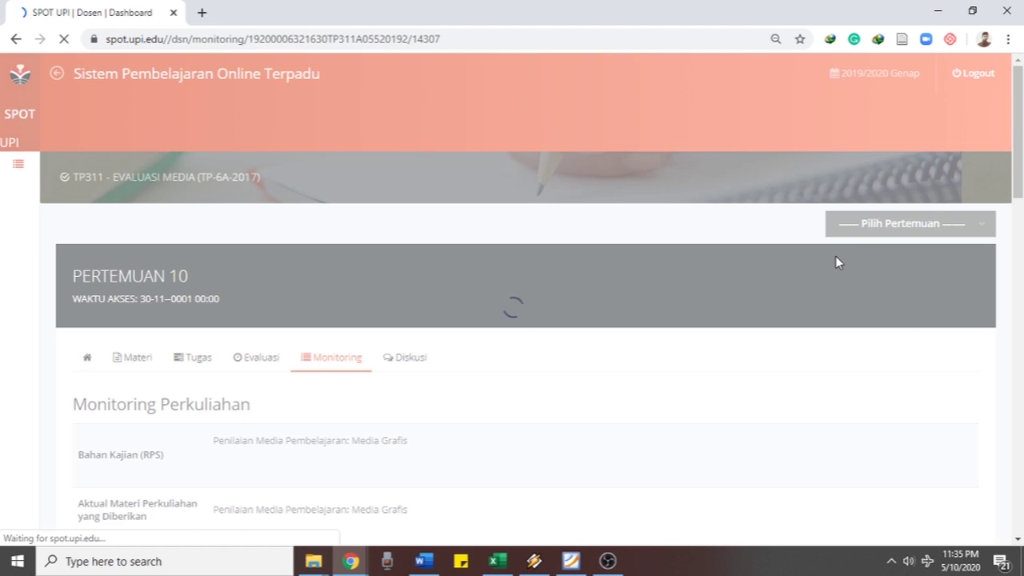
pyautogui.scroll(-6, 837, 258)
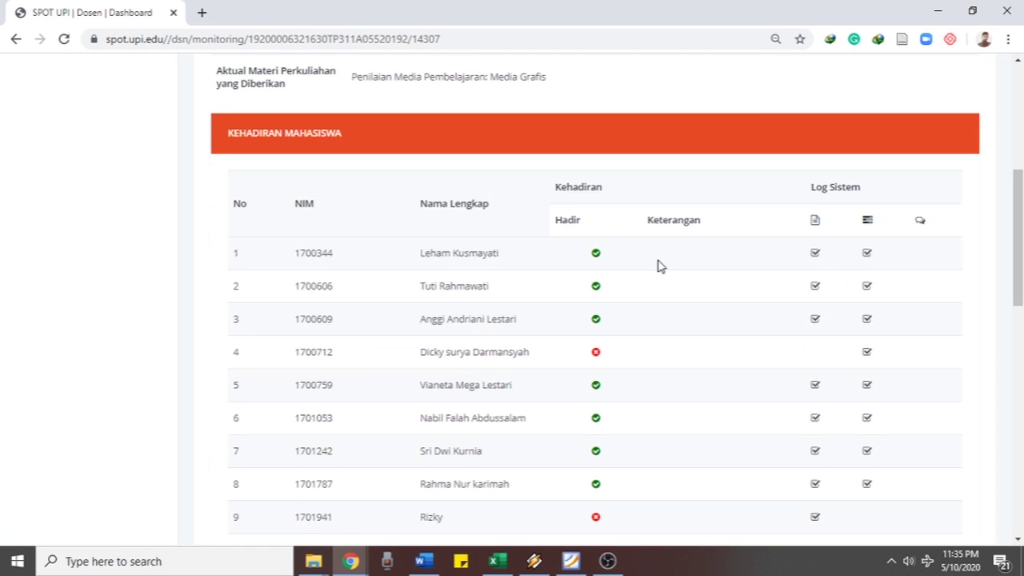
pyautogui.scroll(5, 658, 264)
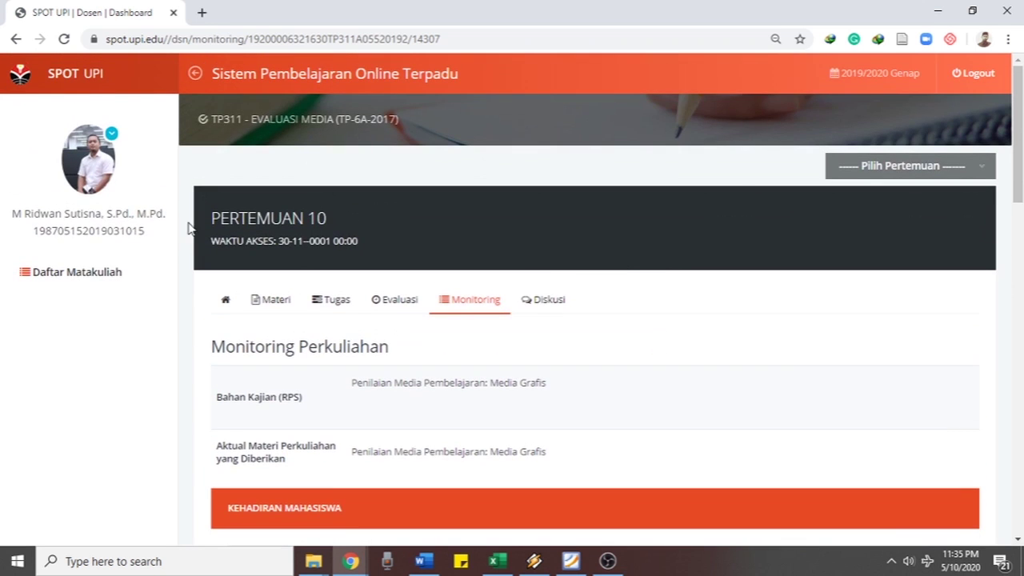
# Compare each student's attendance mark in Pertemuan 10 with the material and assignment entries in Log Sistem, down to the last student
pyautogui.scroll(-5, 629, 381)
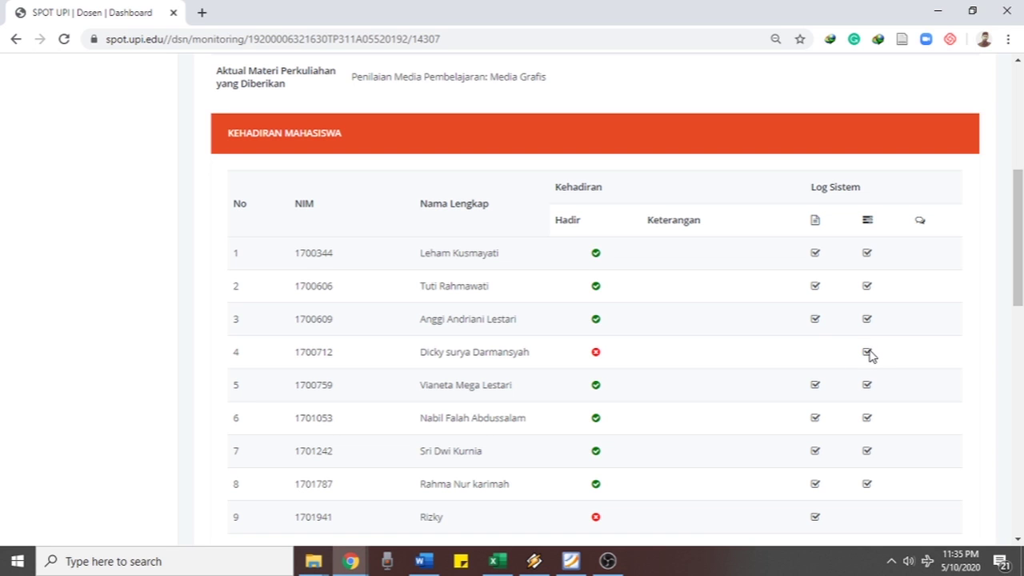
pyautogui.scroll(-2, 868, 359)
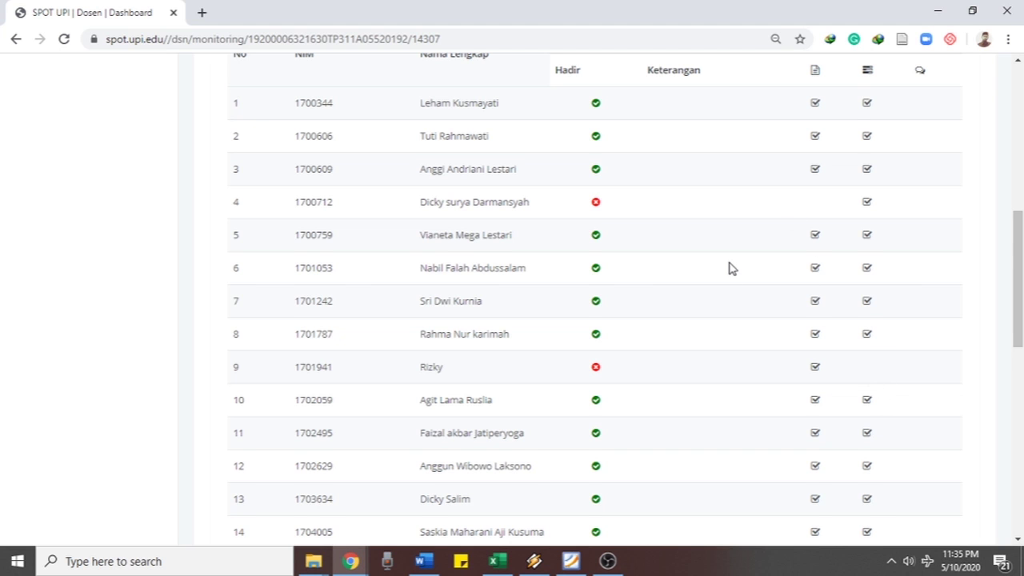
pyautogui.scroll(-4, 731, 267)
pyautogui.scroll(2, 731, 267)
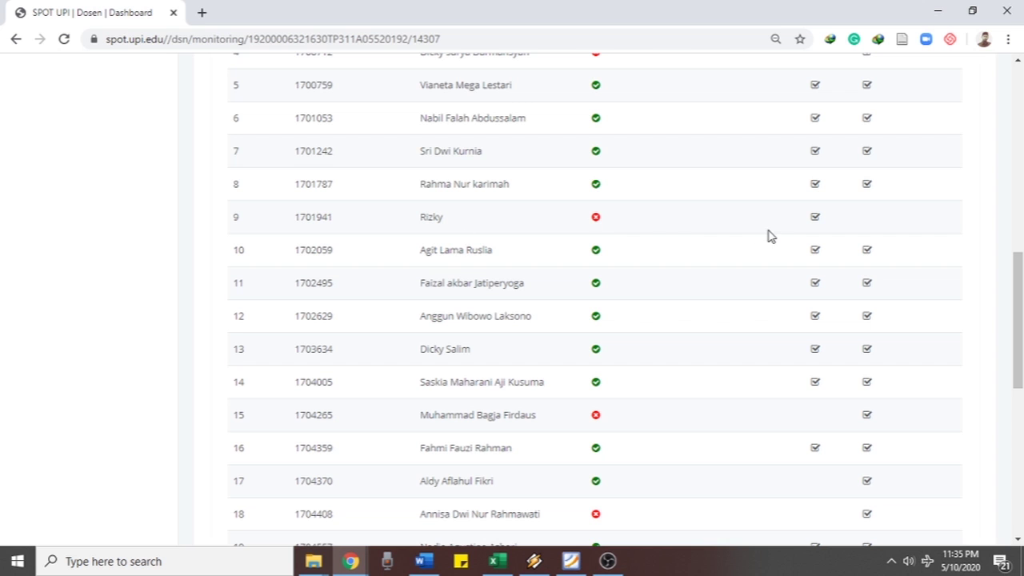
pyautogui.scroll(-7, 860, 216)
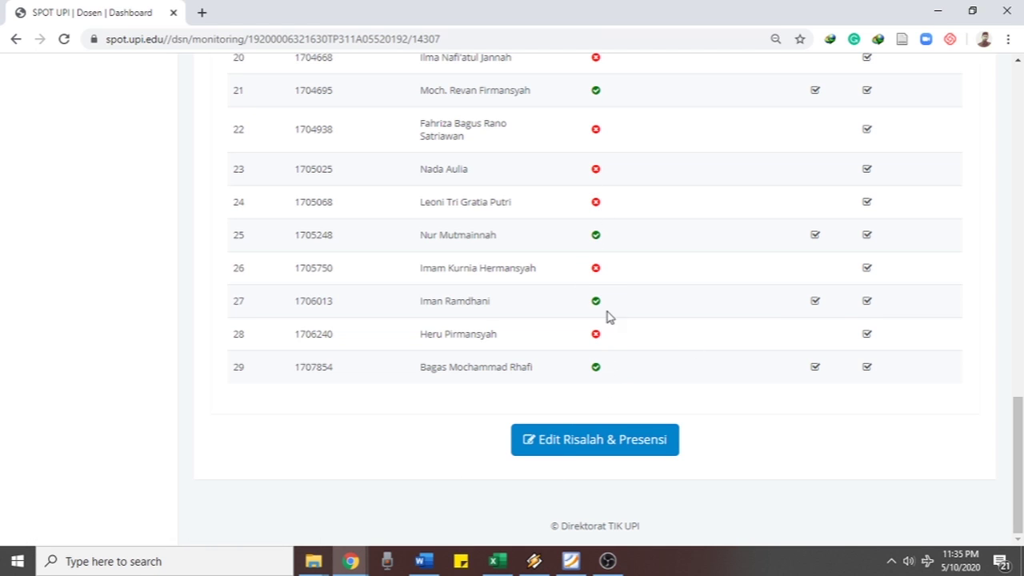
# Open the Edit Risalah & Presensi form for Pertemuan 10, review its Hadir and Tidak Hadir options for all students, and cancel without saving
pyautogui.click(628, 445)
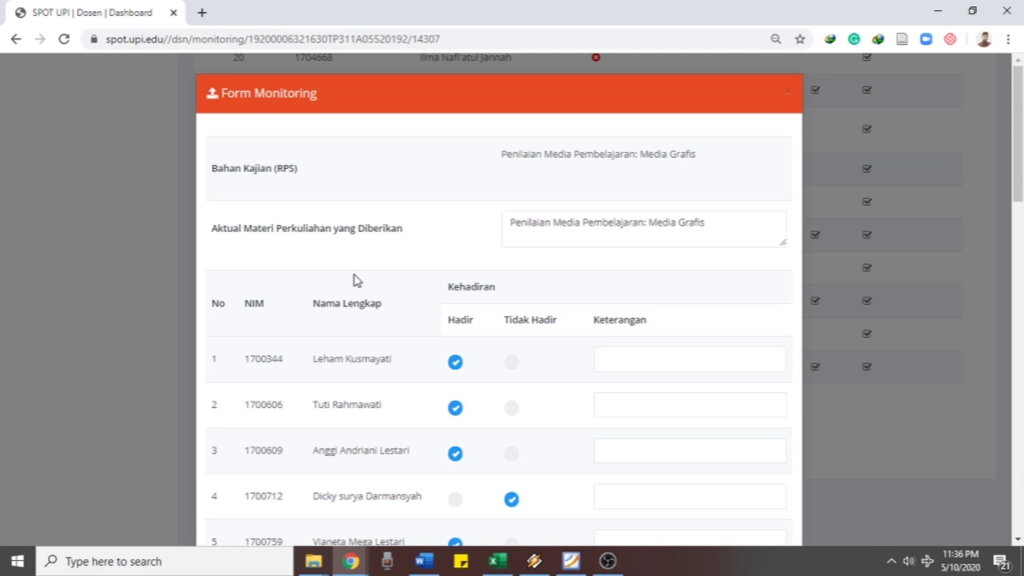
pyautogui.scroll(-3, 354, 280)
pyautogui.scroll(-10, 355, 280)
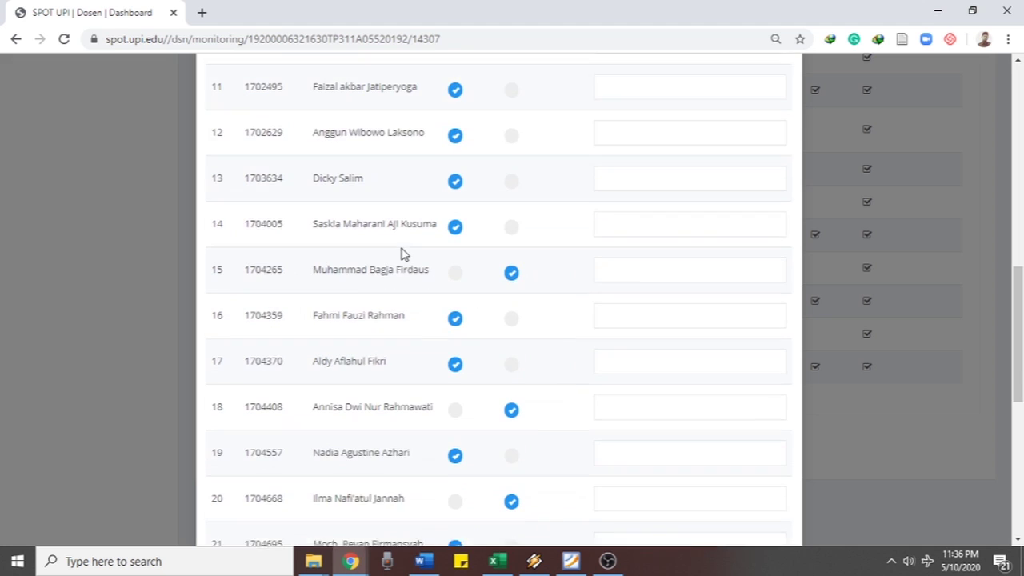
pyautogui.click(509, 298)
pyautogui.click(456, 298)
pyautogui.scroll(-3, 464, 336)
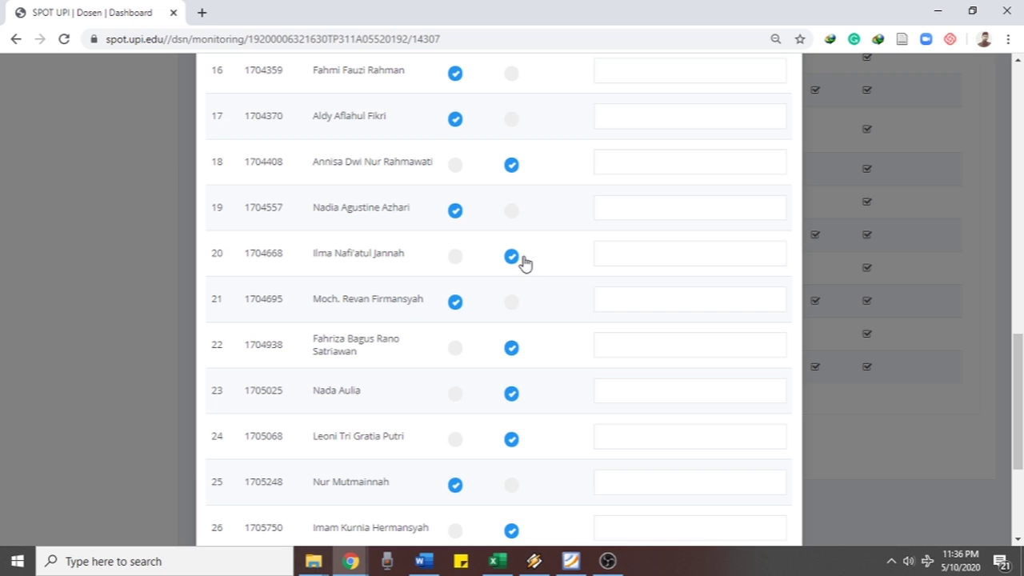
pyautogui.scroll(-3, 452, 366)
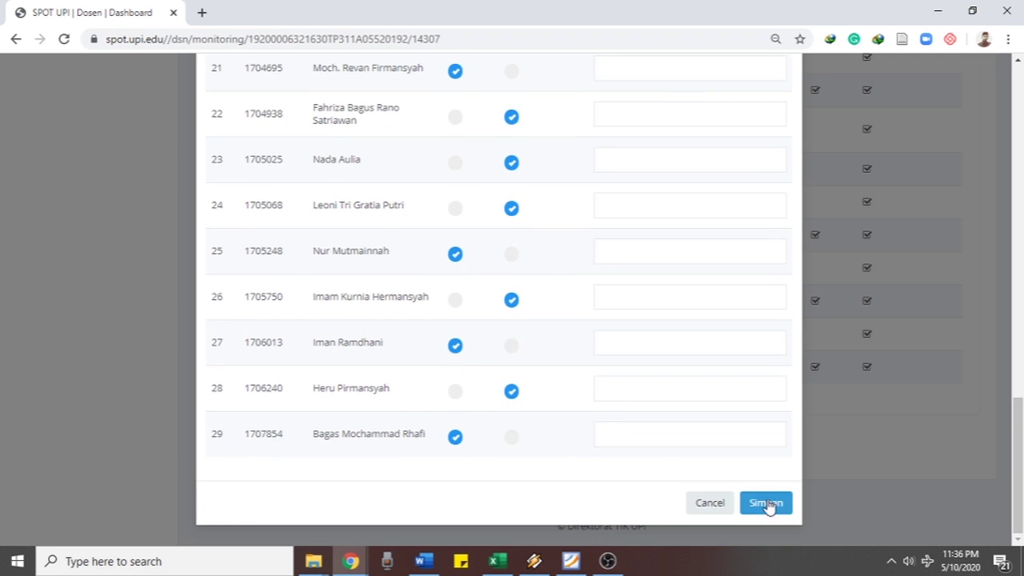
pyautogui.click(711, 504)
# Leave the attendance list and view the Materi Perkuliahan entries of Pertemuan 10
pyautogui.scroll(10, 766, 371)
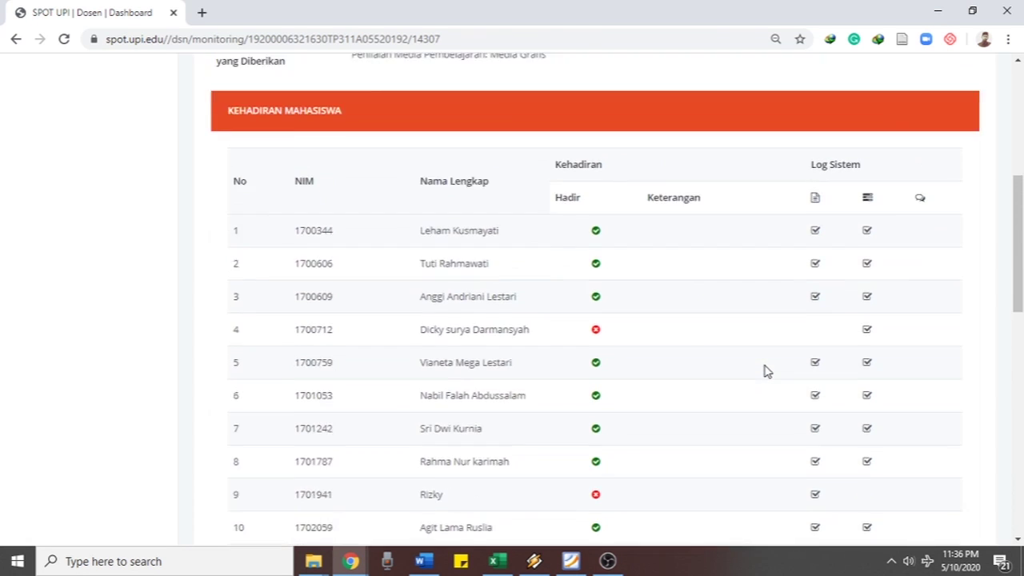
pyautogui.scroll(5, 765, 371)
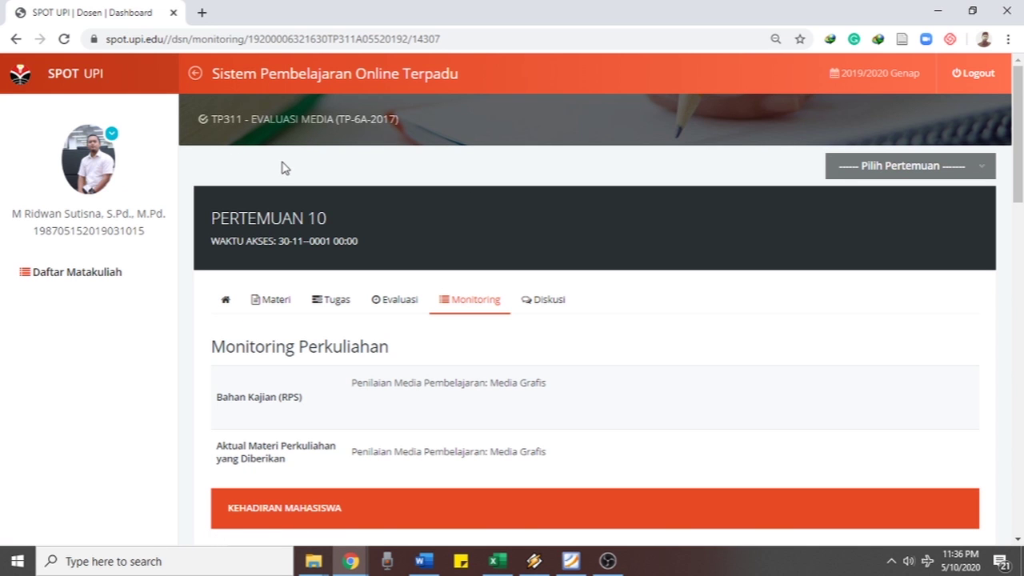
pyautogui.click(16, 38)
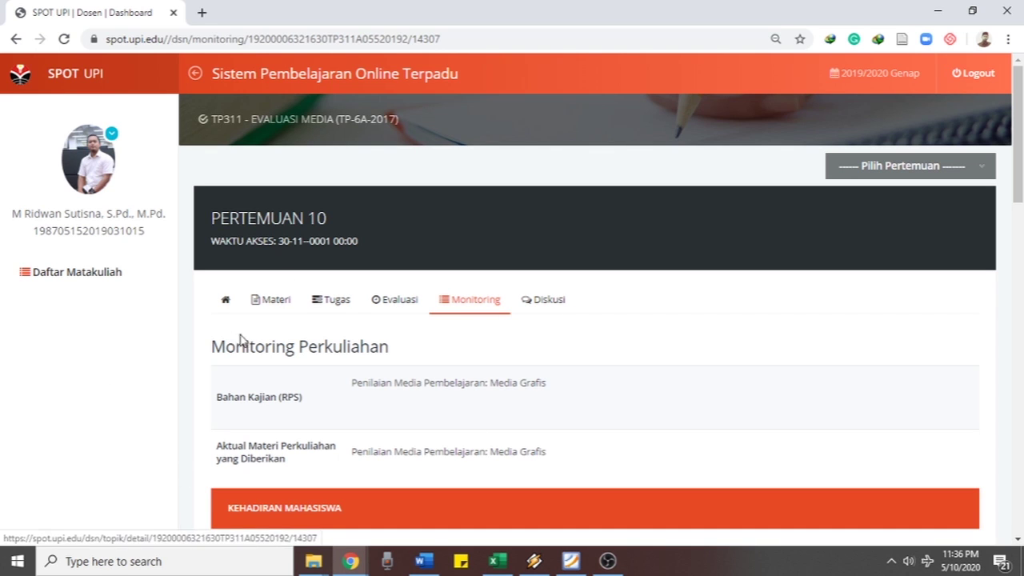
pyautogui.click(271, 301)
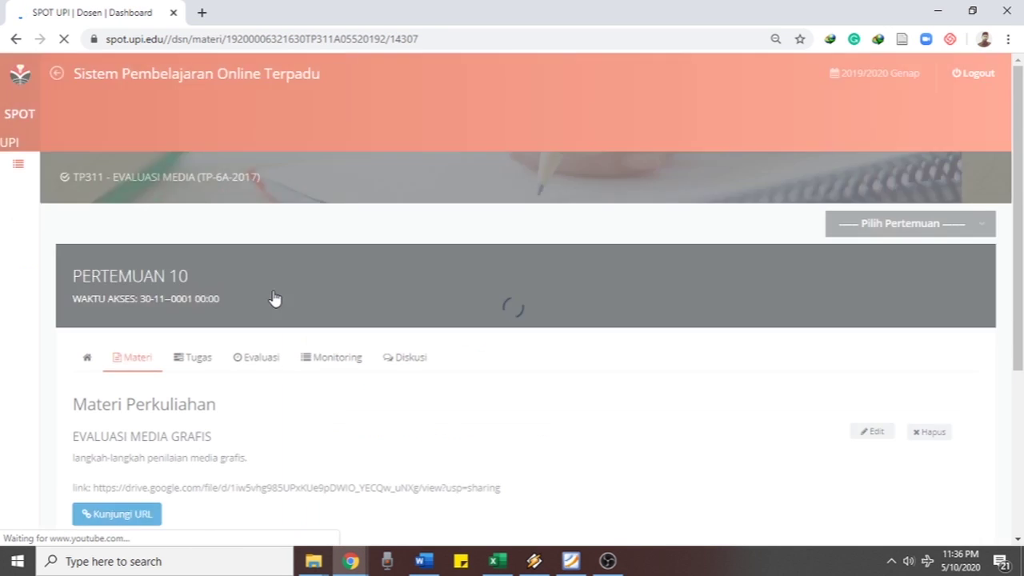
pyautogui.scroll(-1, 204, 328)
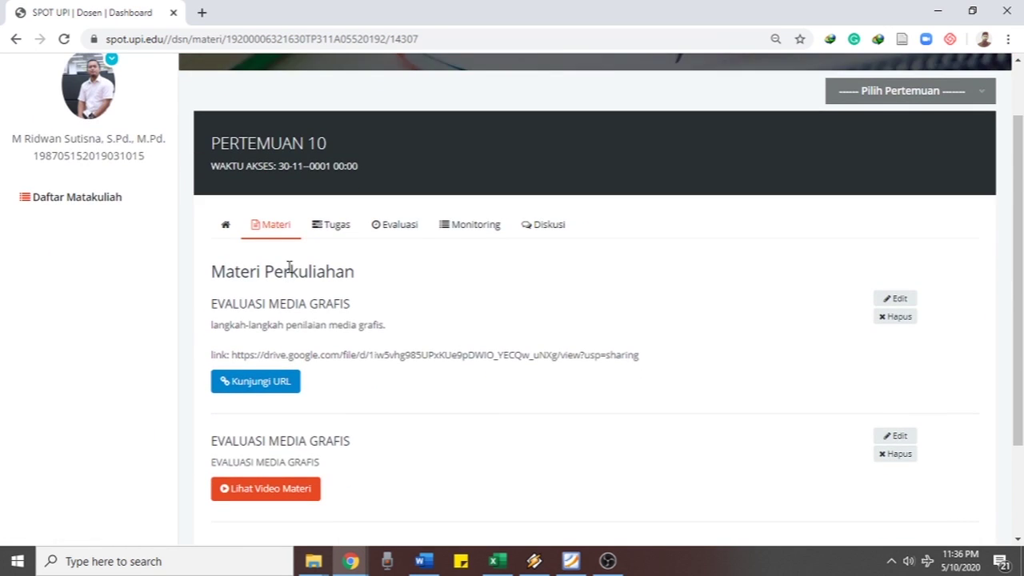
# Start a new Text-type material for Pertemuan 10, try out sample text in the Text Materi editor, and clear it again
pyautogui.scroll(-2, 290, 266)
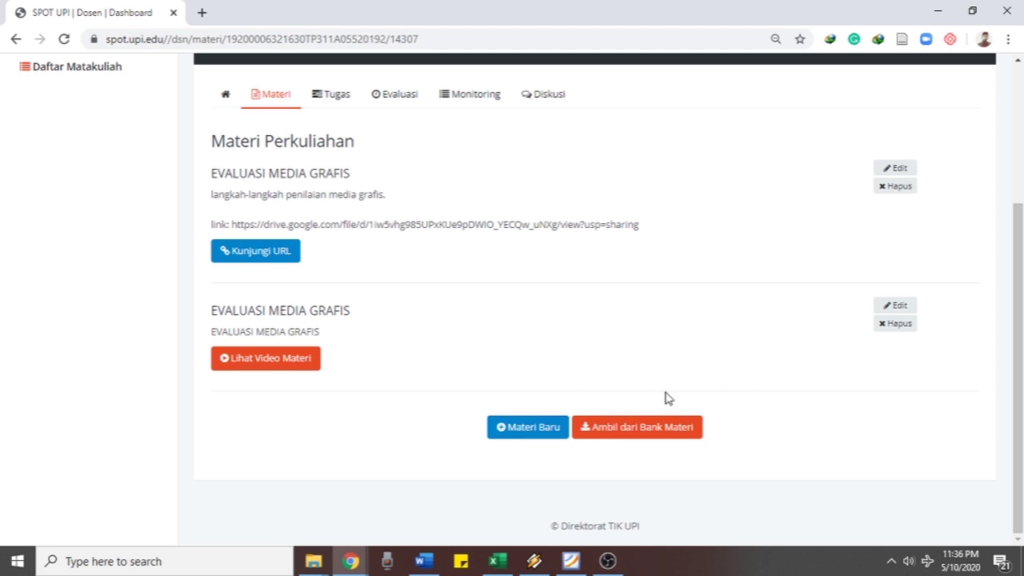
pyautogui.click(536, 432)
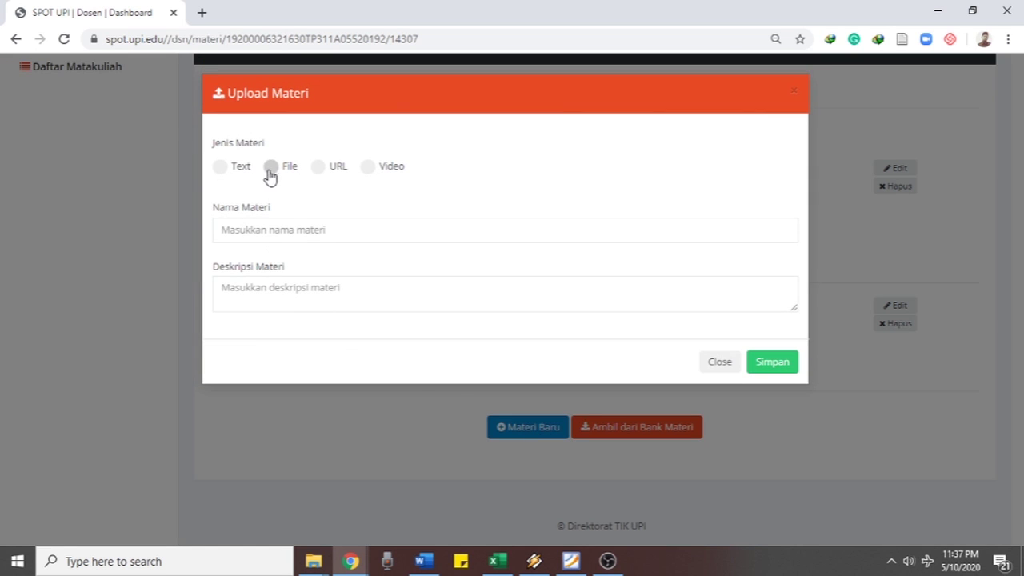
pyautogui.click(218, 170)
pyautogui.click(223, 234)
pyautogui.click(267, 430)
pyautogui.scroll(-2, 265, 425)
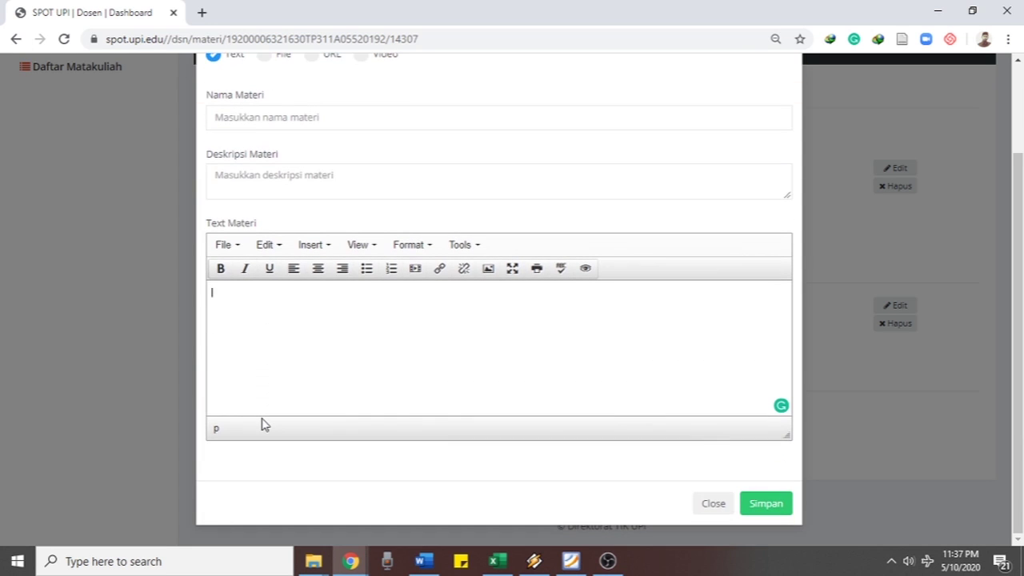
pyautogui.write('hg hvhgv khgv hv hv hv hv kh')
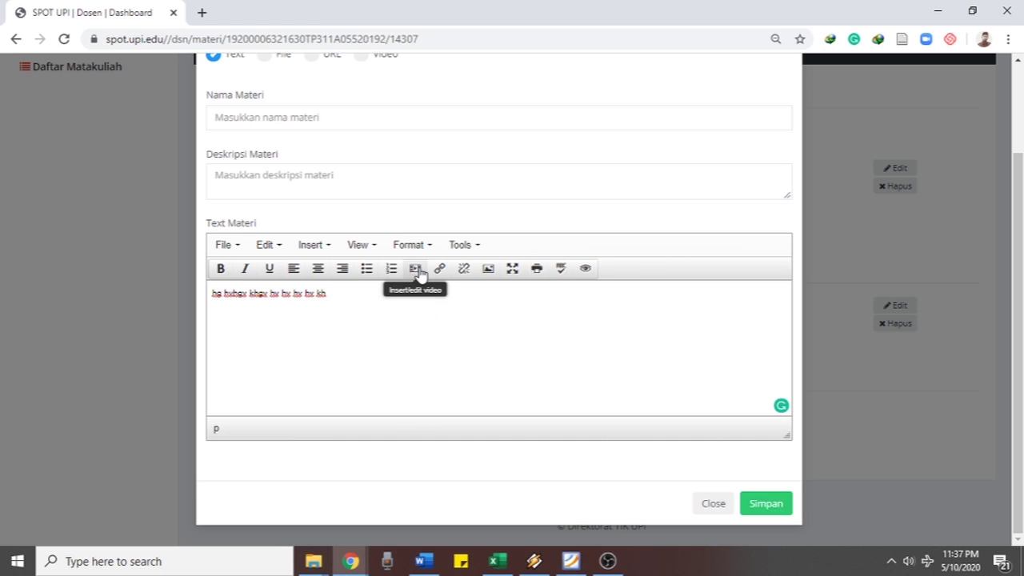
pyautogui.moveTo(339, 294); pyautogui.dragTo(174, 299)
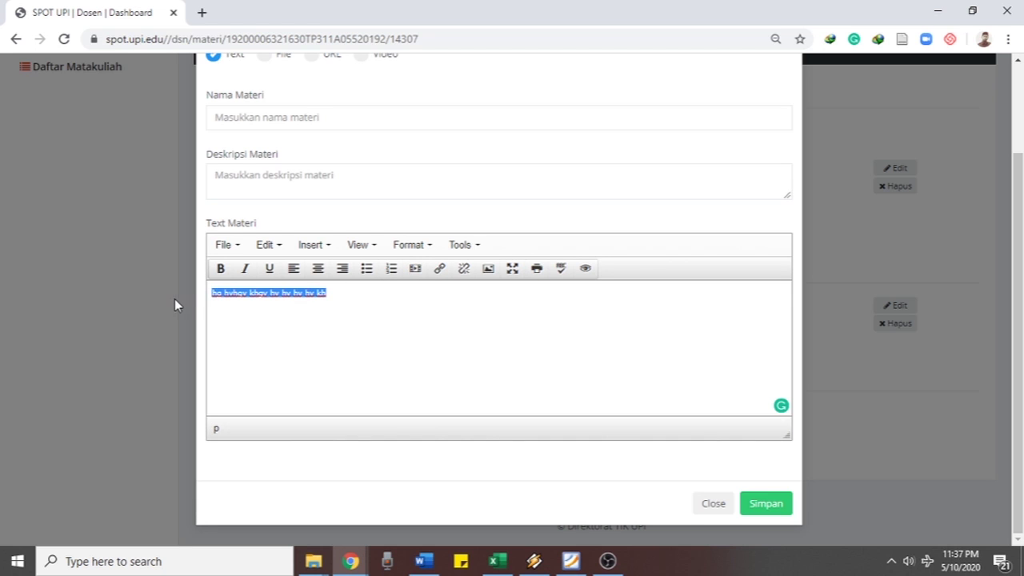
pyautogui.press('BackSpace')
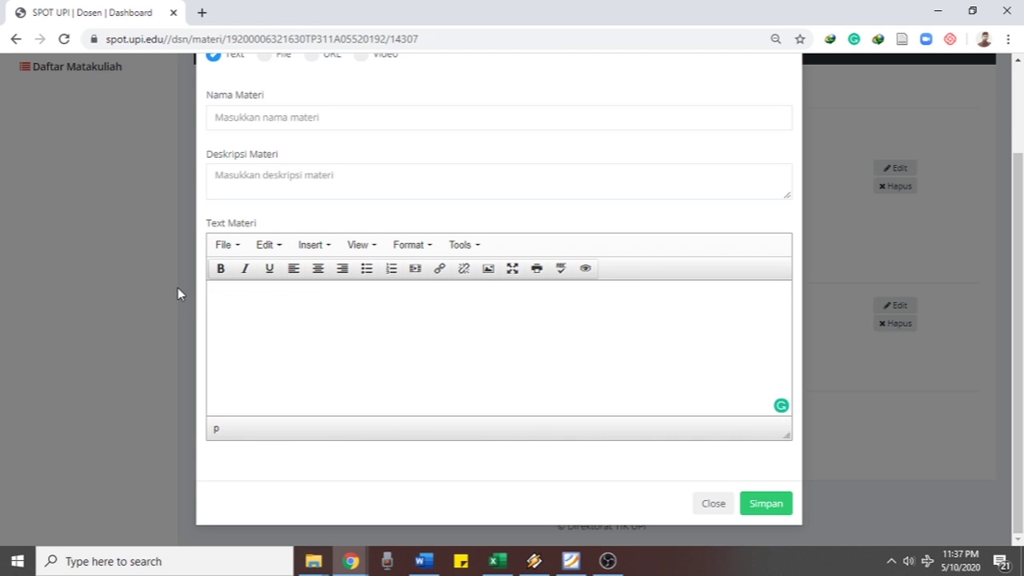
# Switch the Upload Materi form through the File, URL and Video types and examine the field each one asks for
pyautogui.scroll(2, 178, 287)
pyautogui.click(266, 168)
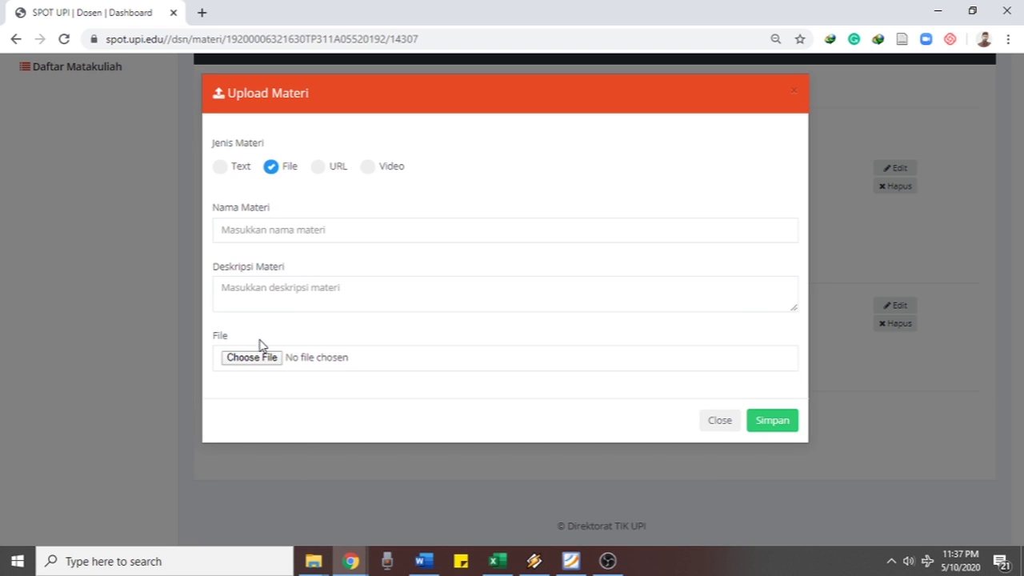
pyautogui.click(319, 170)
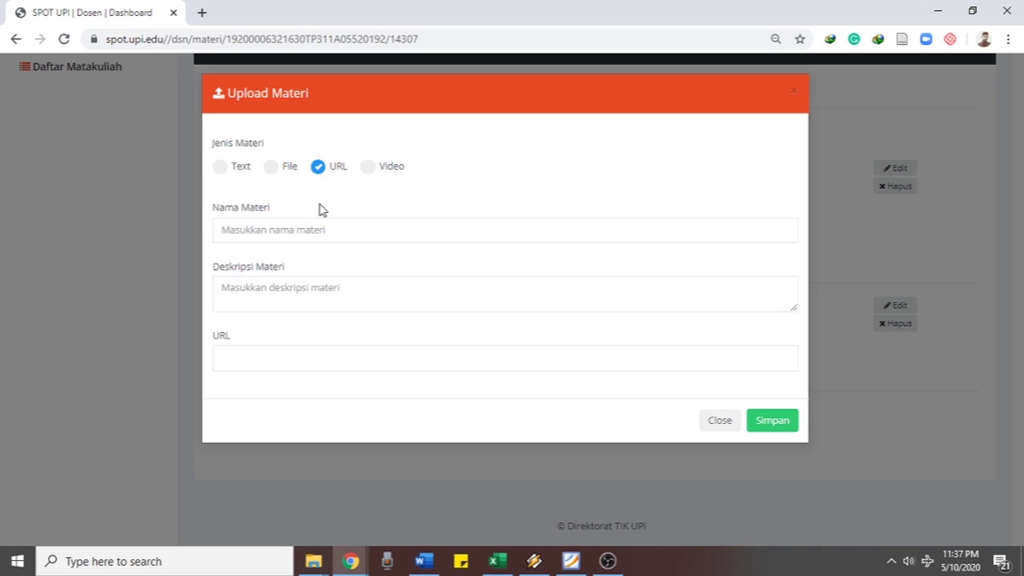
pyautogui.click(271, 290)
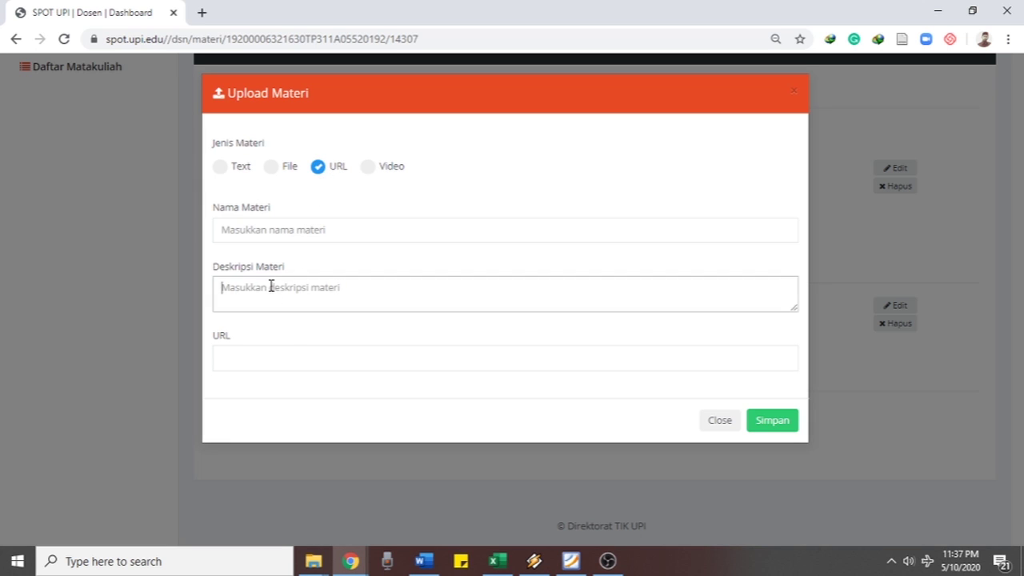
pyautogui.click(369, 171)
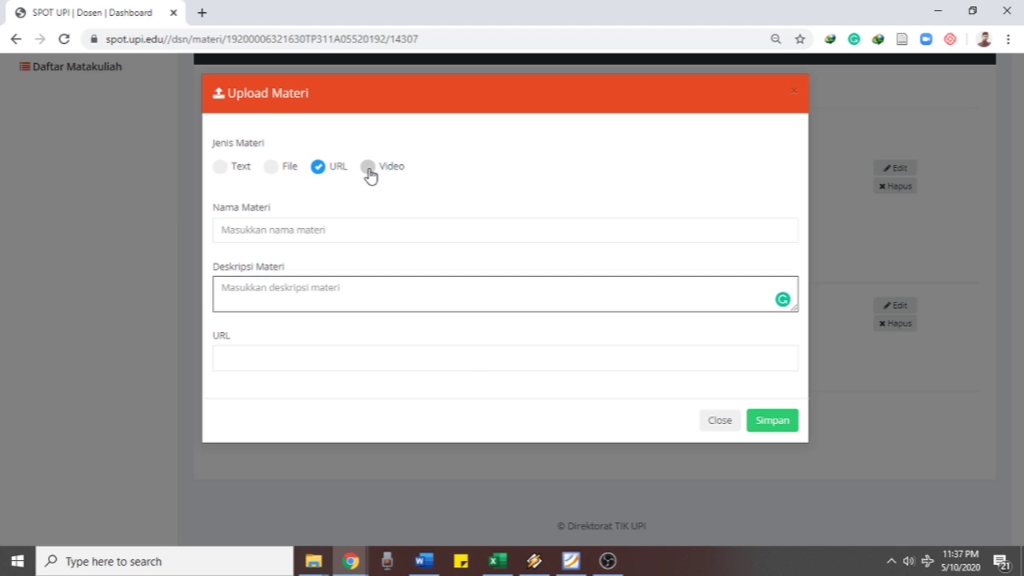
pyautogui.click(220, 354)
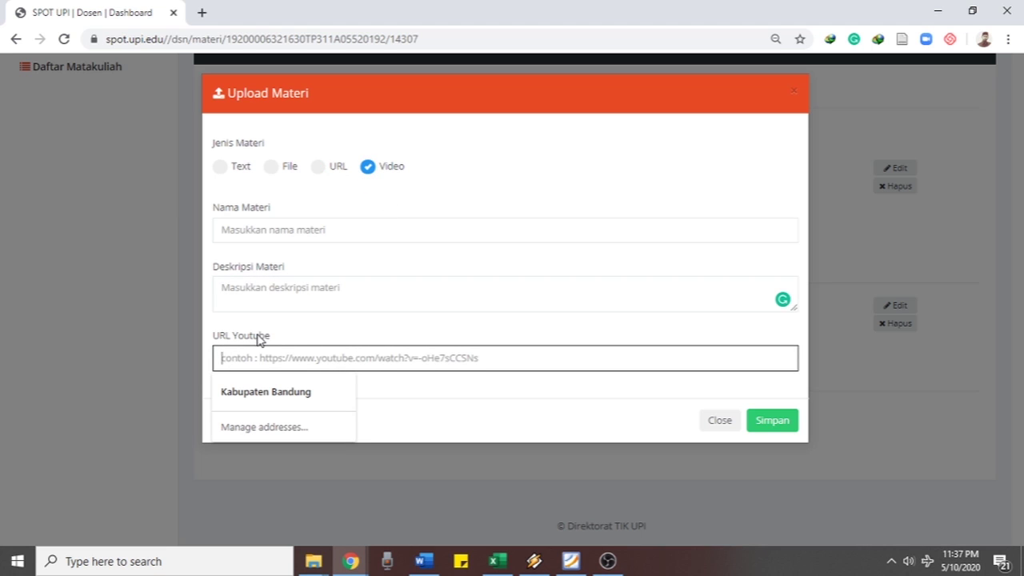
# Review the Text, File, URL and Video material types once more and close the Upload Materi form without saving
pyautogui.click(226, 171)
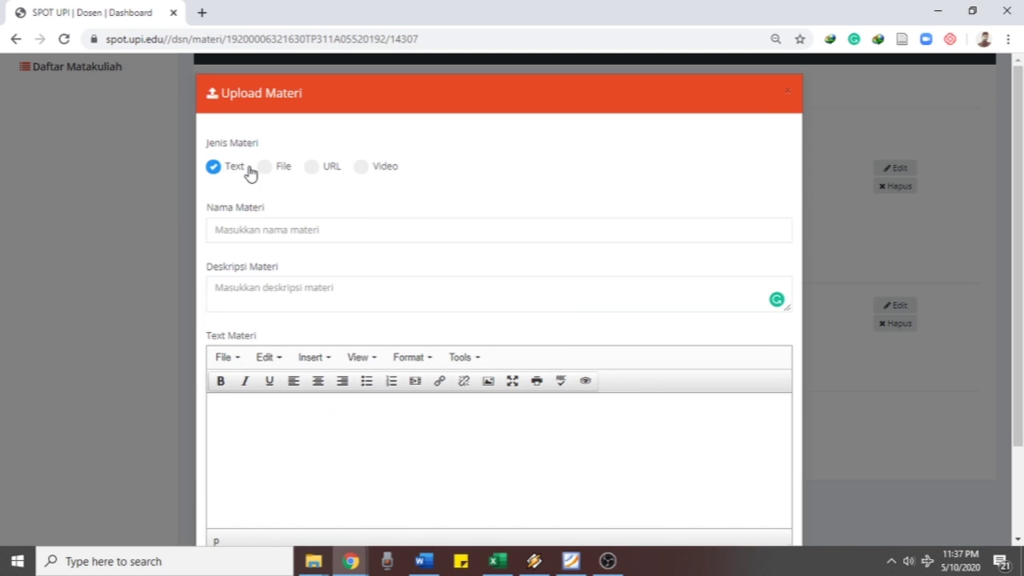
pyautogui.click(270, 168)
pyautogui.click(335, 170)
pyautogui.click(368, 168)
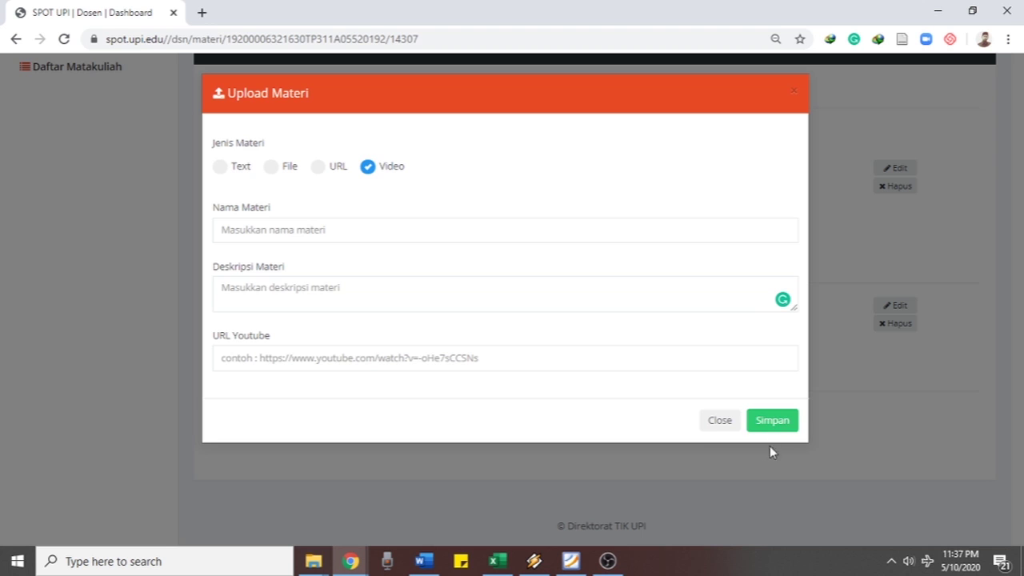
pyautogui.click(712, 426)
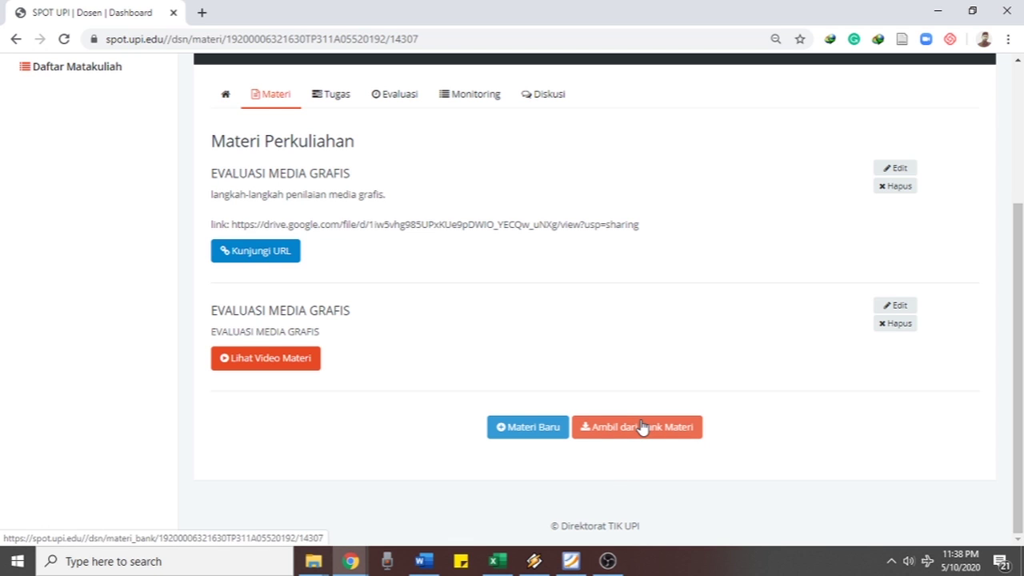
# Browse all stored materials in Bank Materi from the first to the last entry, and cancel without taking any
pyautogui.click(597, 436)
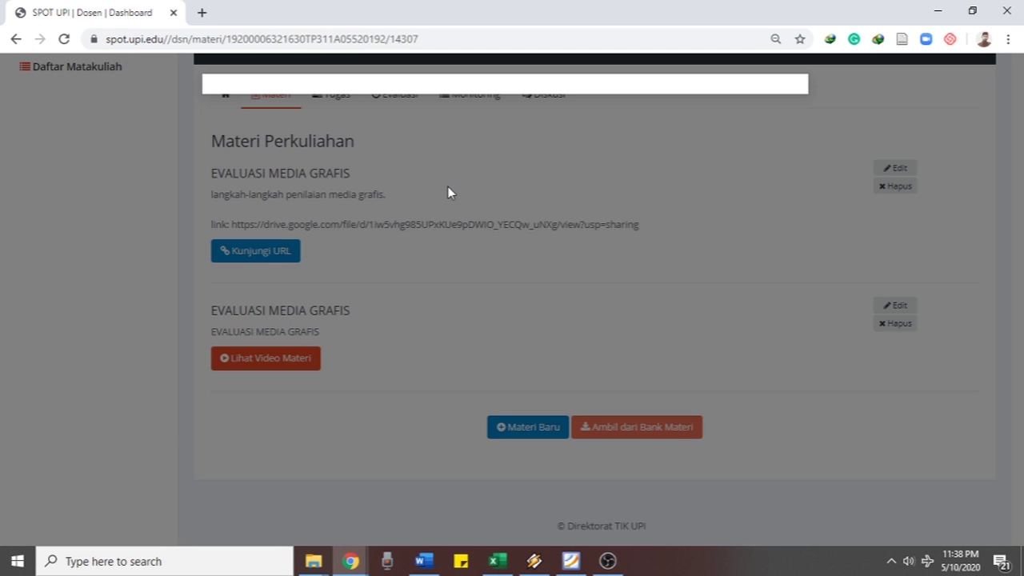
pyautogui.scroll(-10, 448, 194)
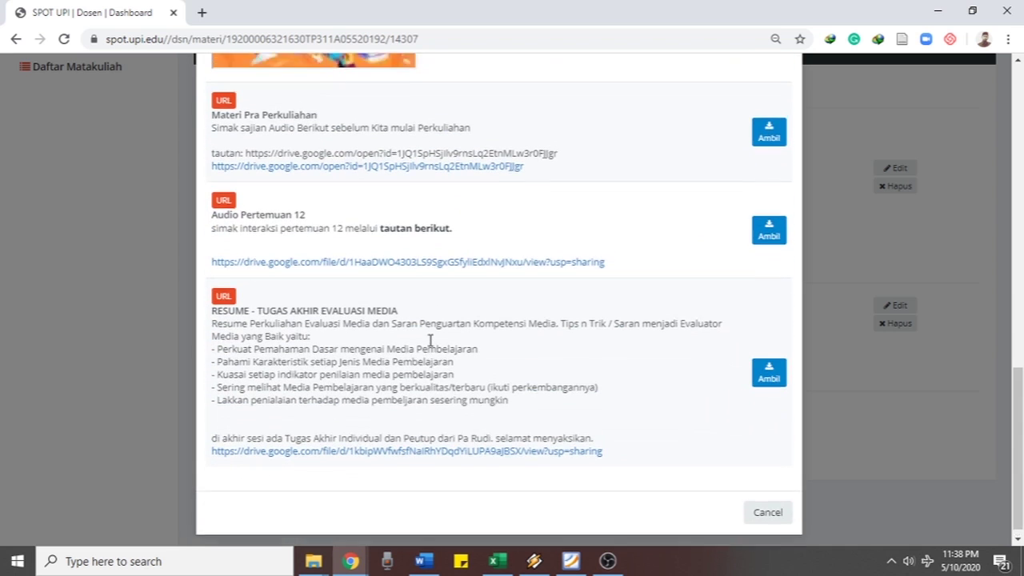
pyautogui.scroll(9, 429, 339)
pyautogui.scroll(3, 430, 341)
pyautogui.scroll(-7, 430, 343)
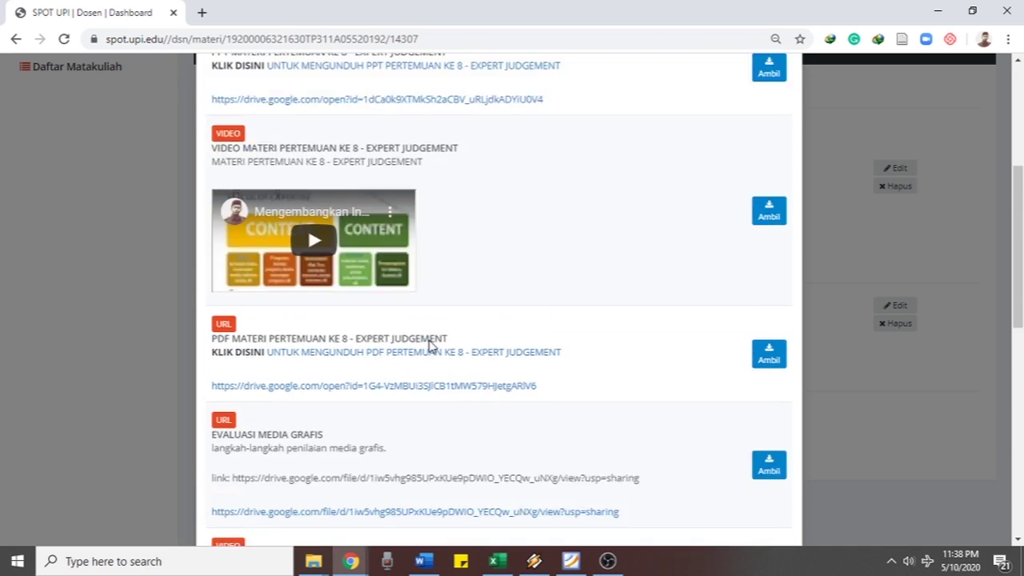
pyautogui.scroll(-5, 430, 345)
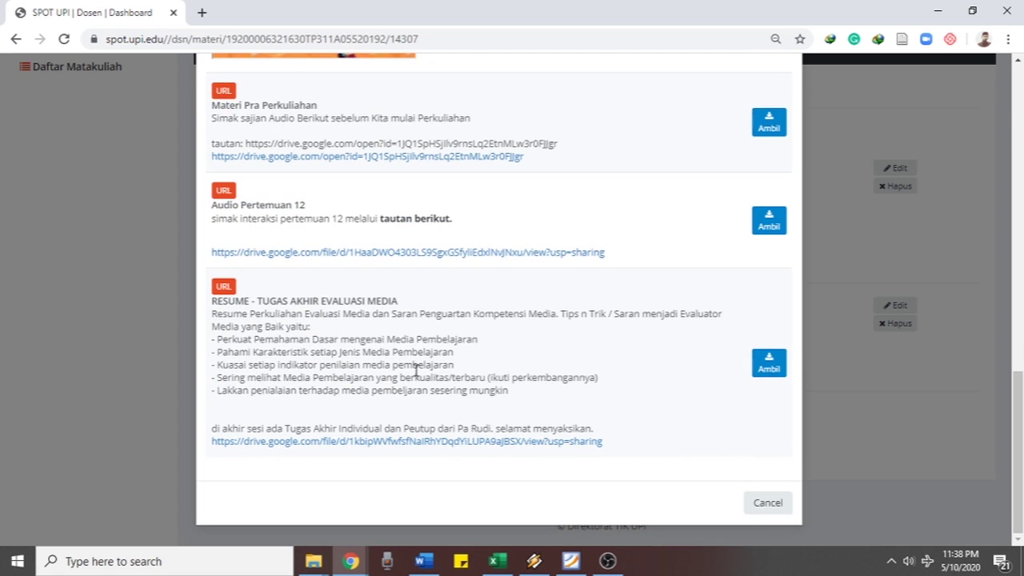
pyautogui.scroll(15, 420, 368)
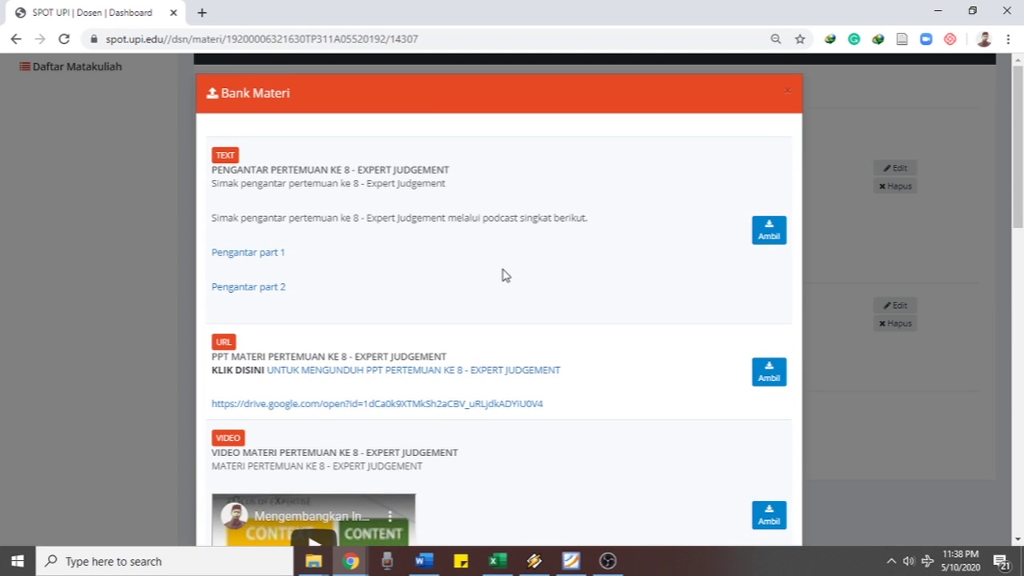
pyautogui.scroll(-5, 505, 276)
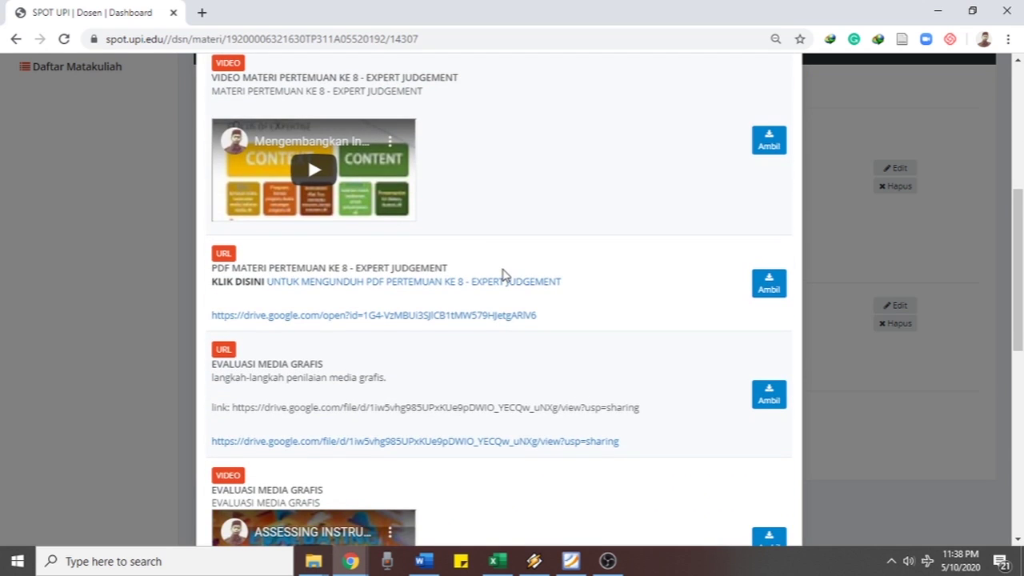
pyautogui.scroll(-7, 504, 274)
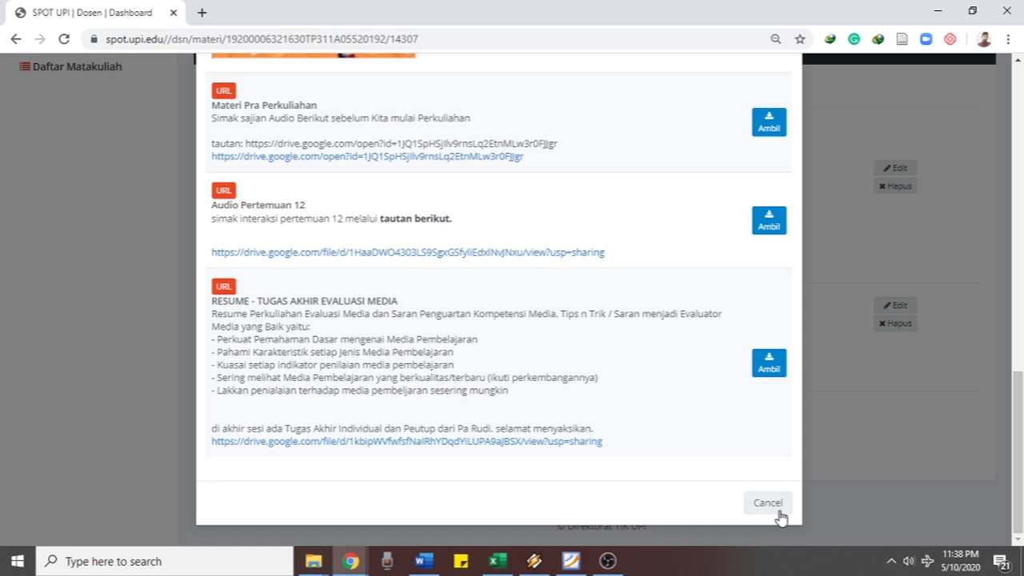
pyautogui.click(778, 510)
# Return to Daftar Matakuliah and look through the full list of courses and classes
pyautogui.scroll(3, 77, 131)
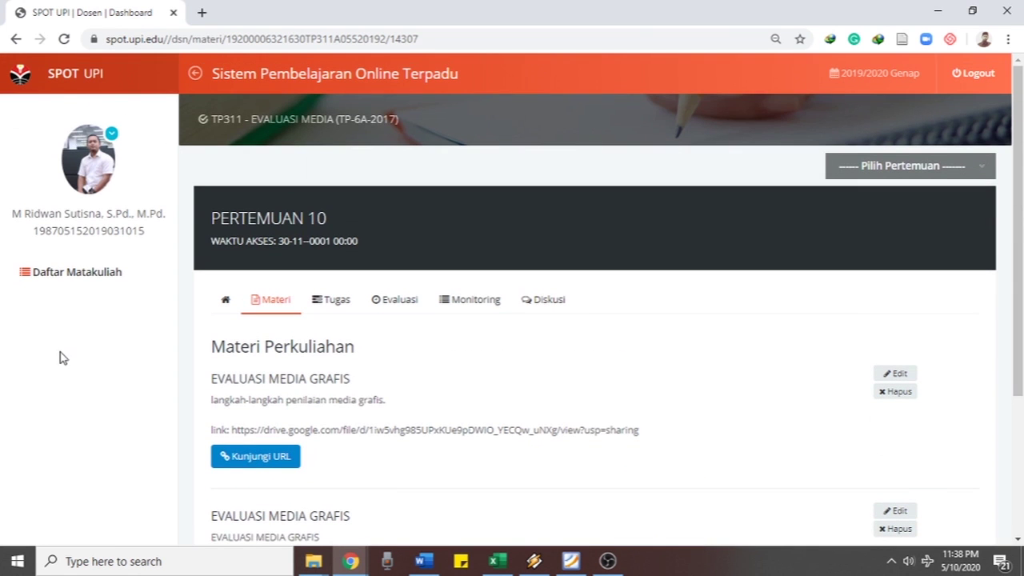
pyautogui.click(64, 276)
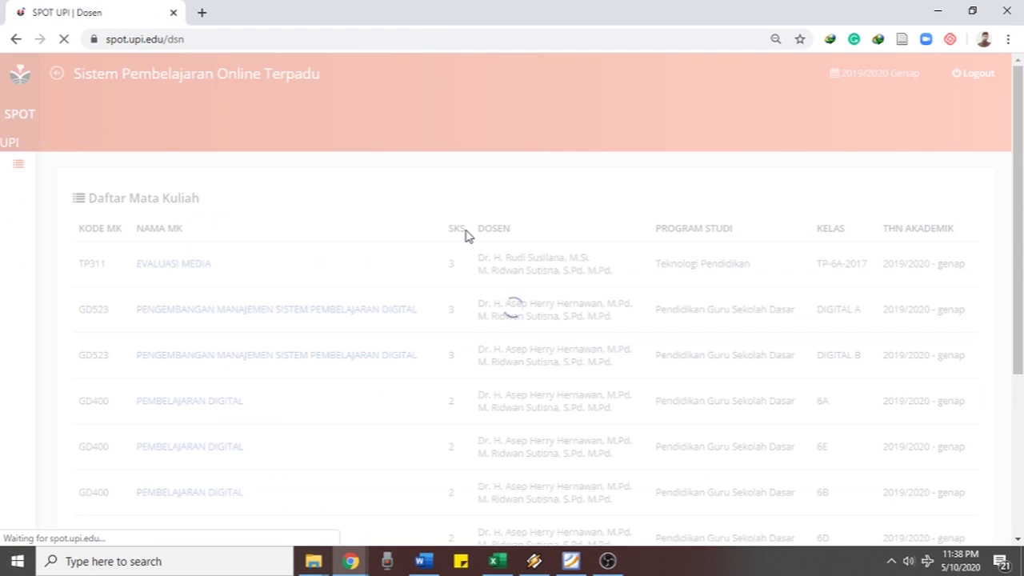
pyautogui.scroll(-3, 464, 240)
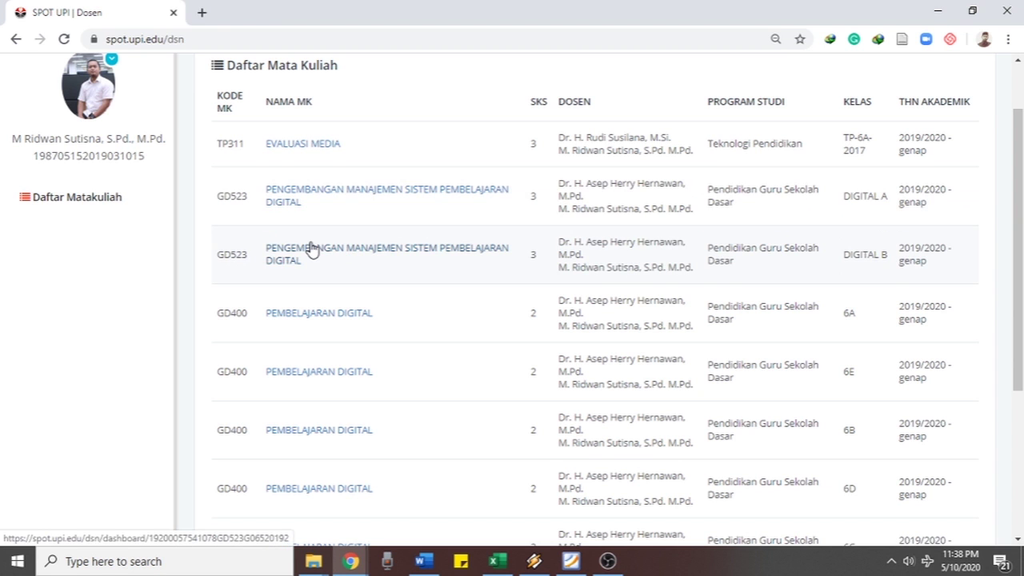
pyautogui.scroll(-1, 312, 246)
pyautogui.scroll(-3, 312, 246)
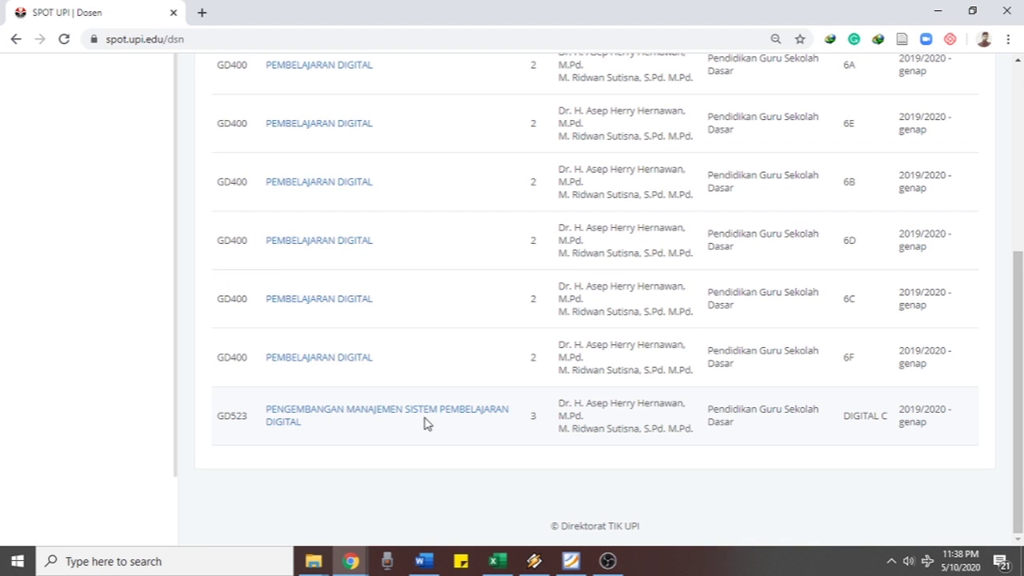
pyautogui.scroll(5, 356, 442)
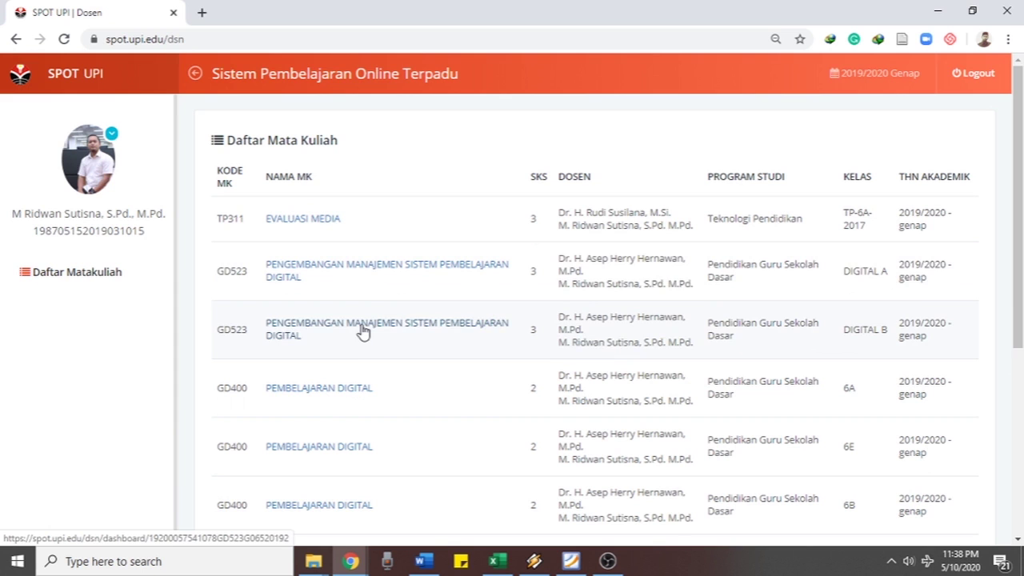
pyautogui.scroll(-2, 354, 310)
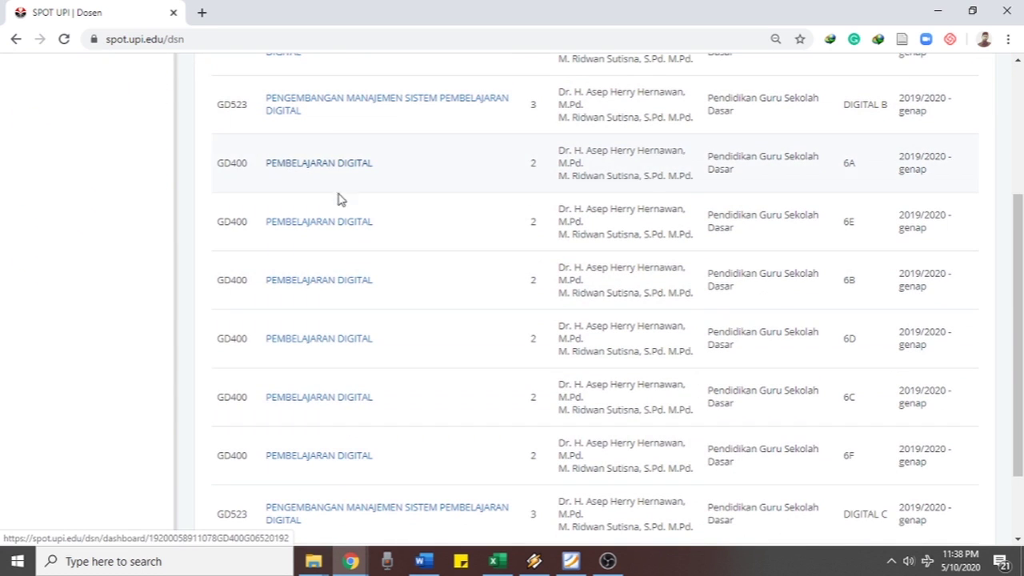
pyautogui.scroll(3, 341, 427)
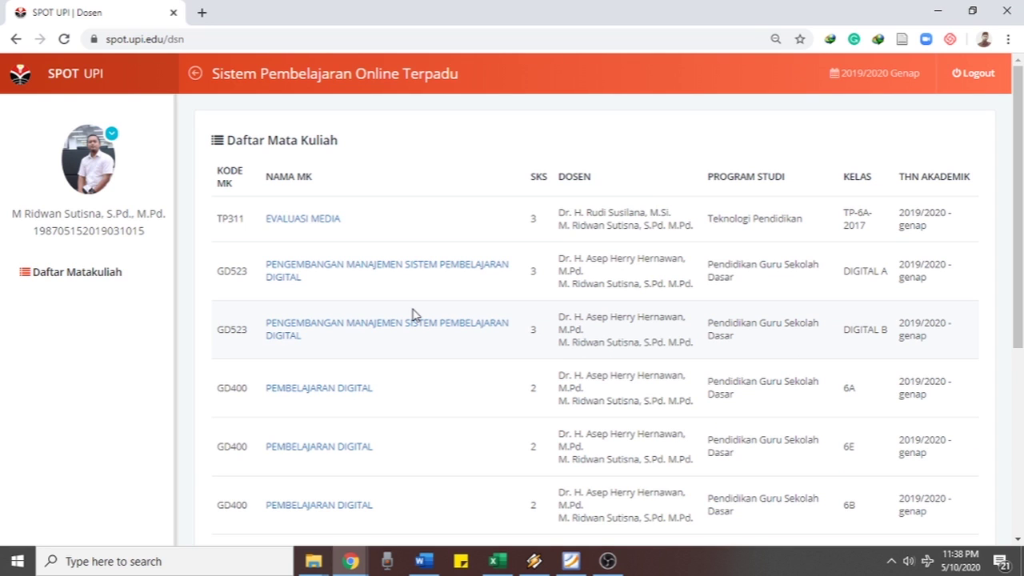
# Reopen the Evaluasi Media course and examine Pertemuan 10's assignment details and the list of student submissions
pyautogui.click(310, 220)
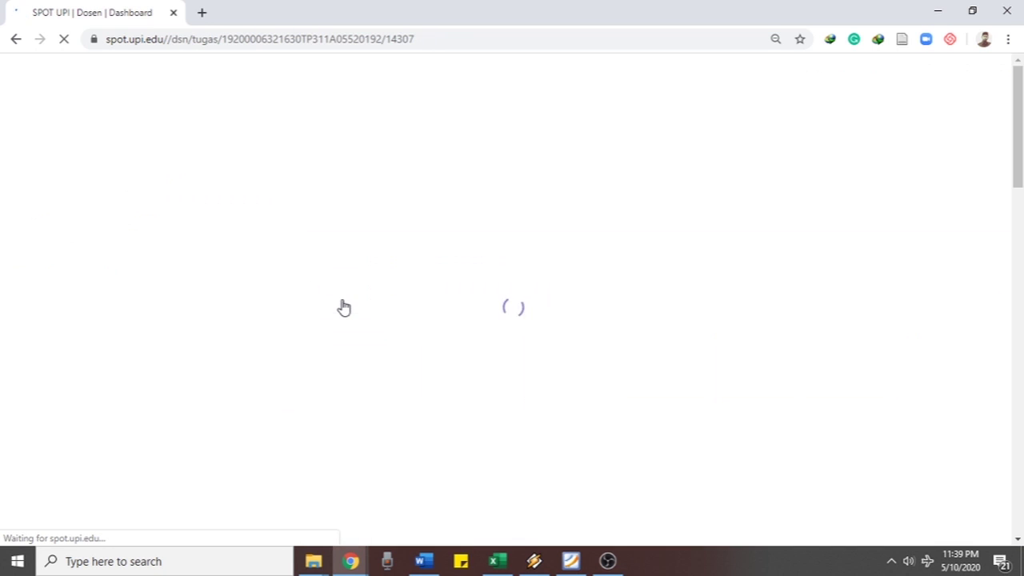
pyautogui.scroll(-3, 343, 307)
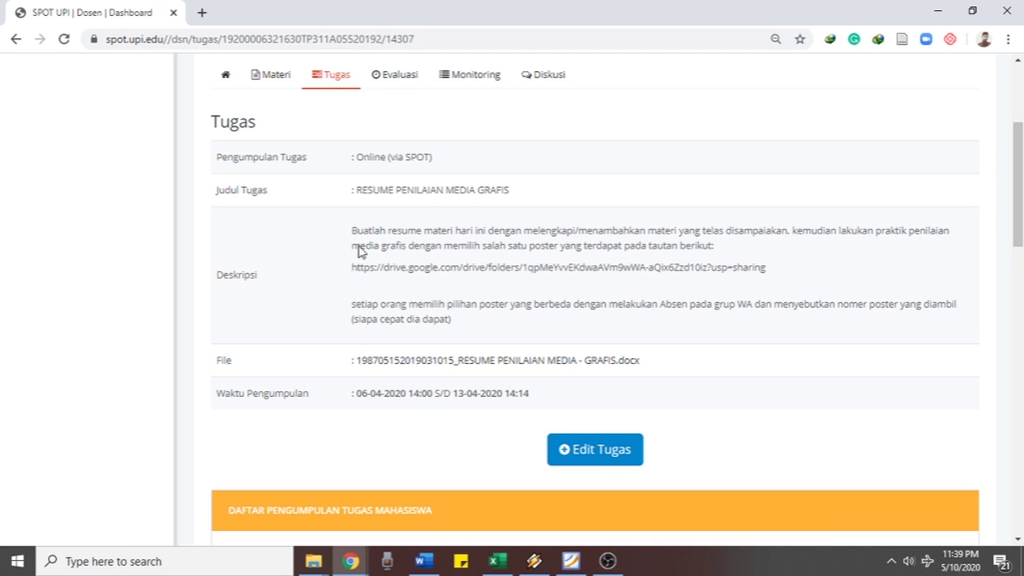
pyautogui.scroll(-4, 488, 364)
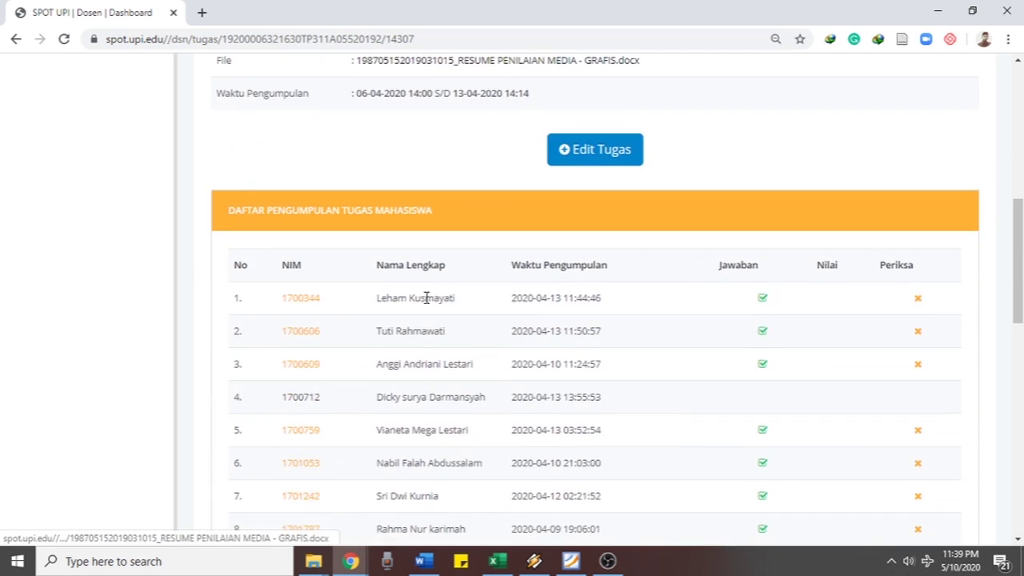
pyautogui.scroll(1, 439, 269)
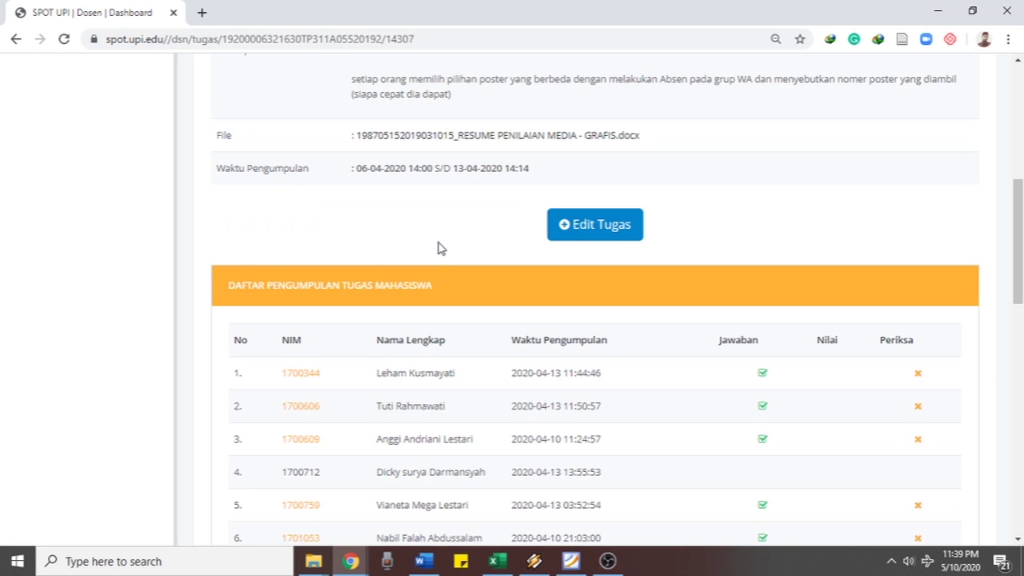
pyautogui.scroll(-2, 439, 248)
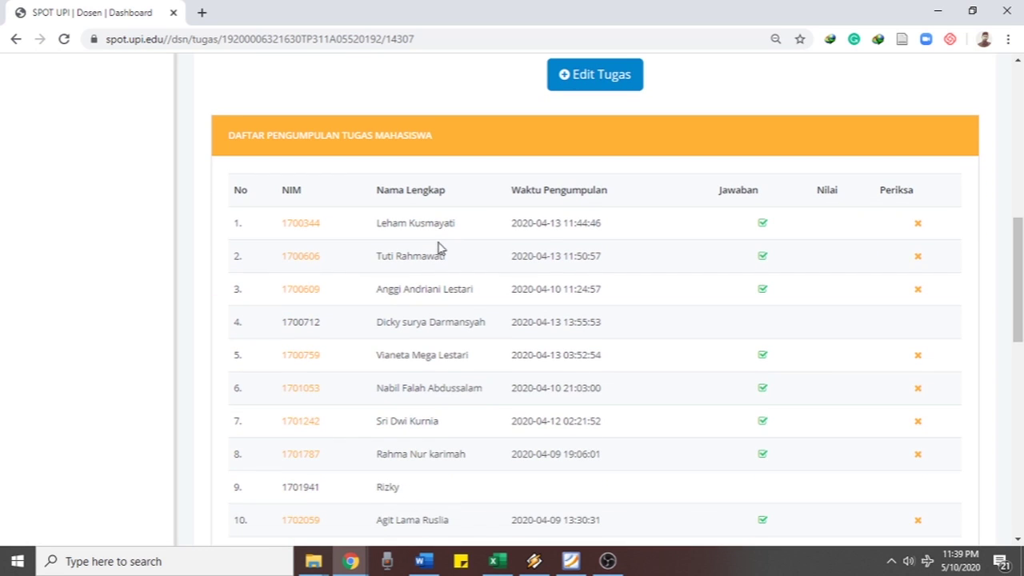
pyautogui.scroll(2, 438, 248)
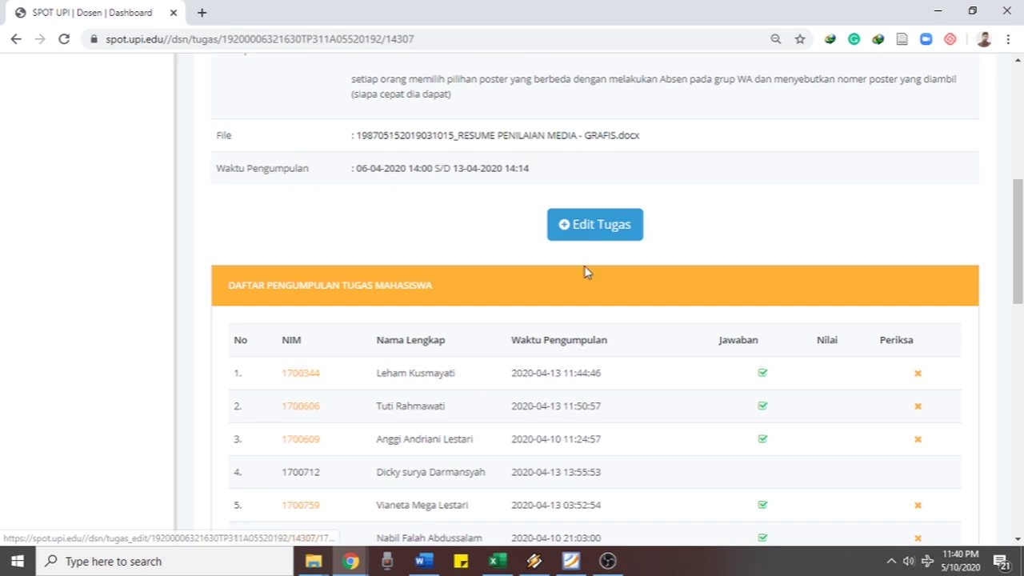
pyautogui.scroll(-2, 529, 370)
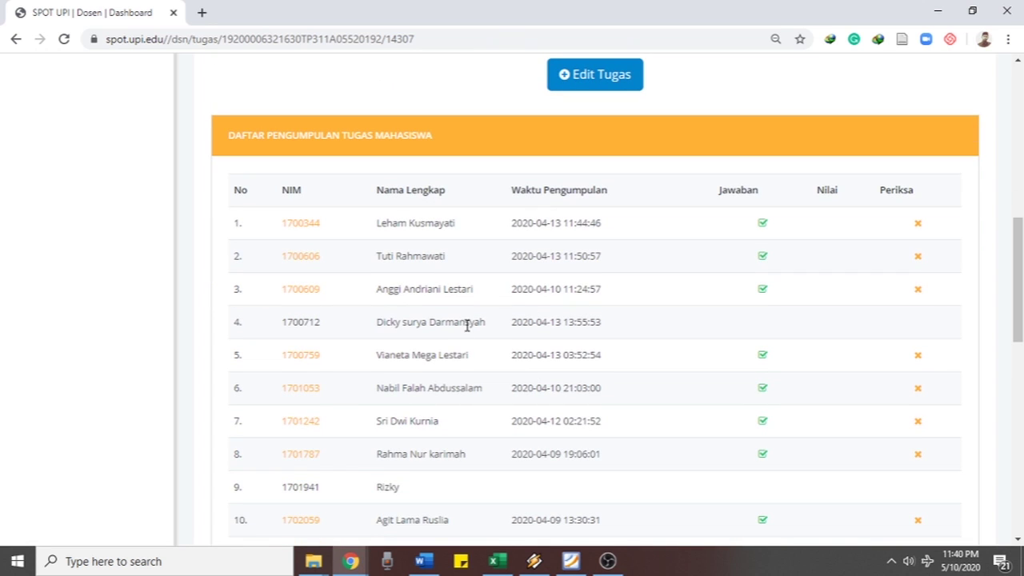
# Review Pertemuan 10's assignment details, checking the submission method and the assignment title
pyautogui.scroll(-1, 608, 355)
pyautogui.scroll(3, 608, 355)
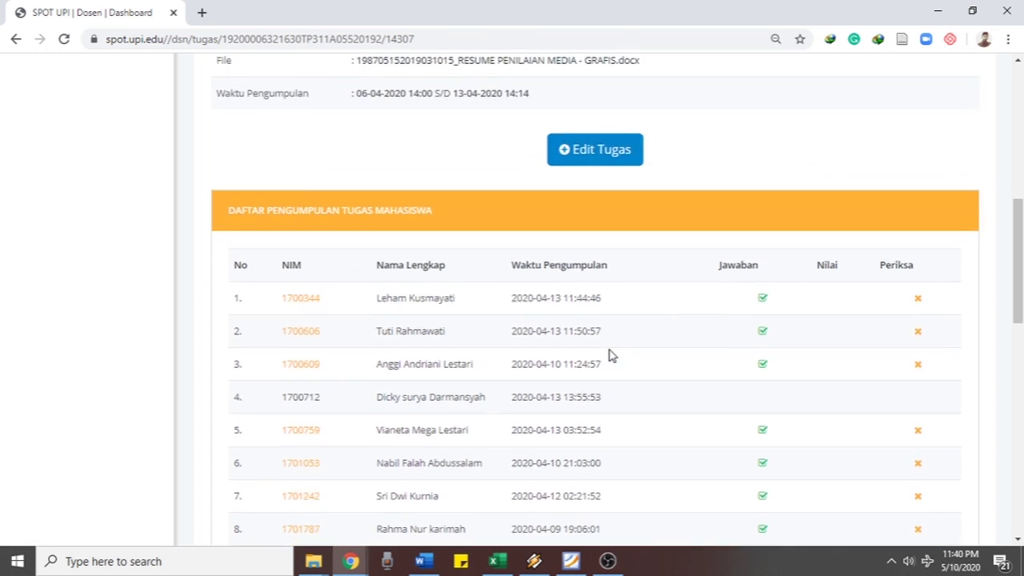
pyautogui.scroll(2, 608, 355)
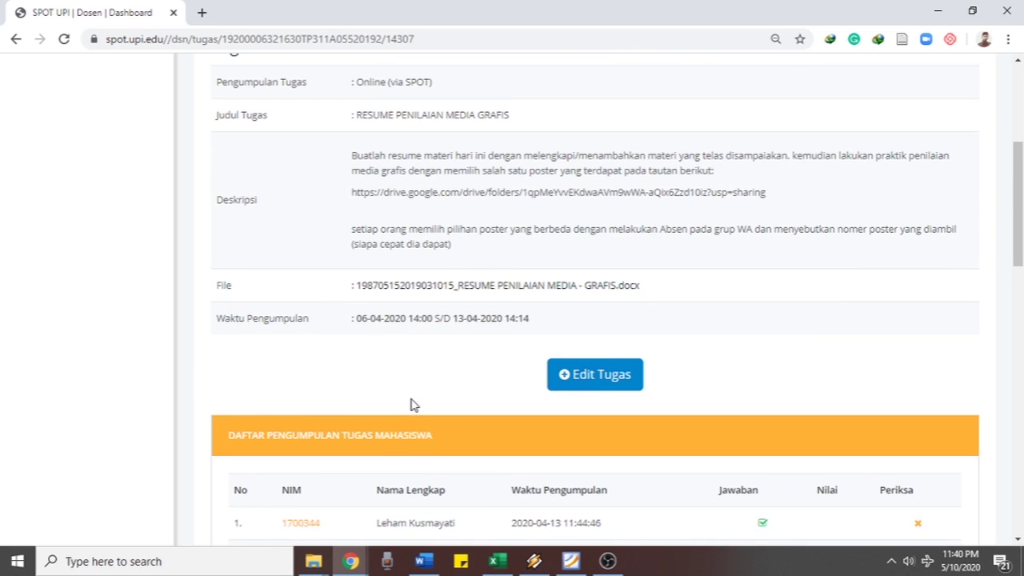
pyautogui.scroll(2, 410, 405)
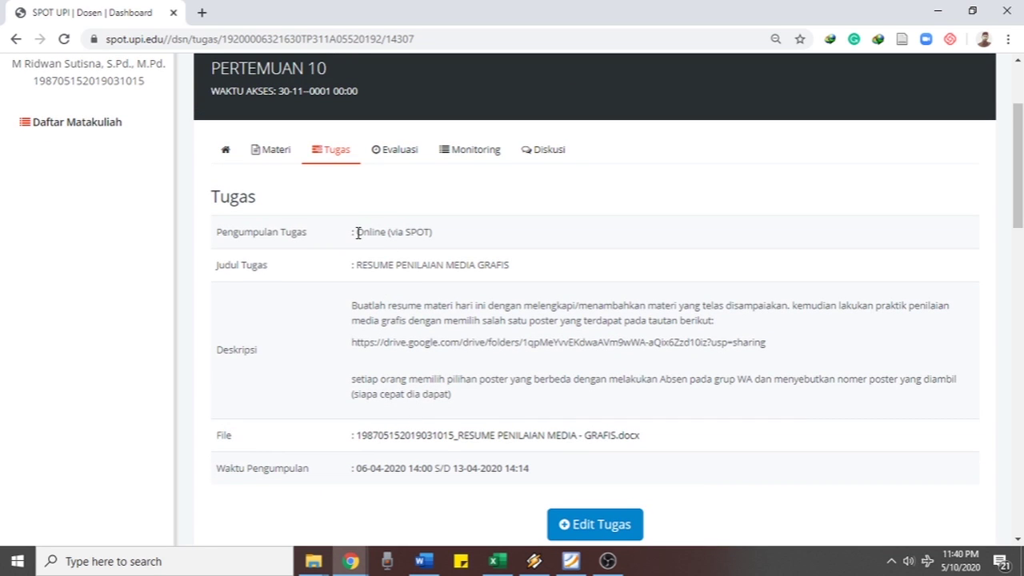
pyautogui.moveTo(357, 232); pyautogui.dragTo(441, 251)
pyautogui.doubleClick(428, 266)
# Examine the Jawaban, Nilai and Periksa columns for all students in the assignment submission list
pyautogui.scroll(-5, 424, 279)
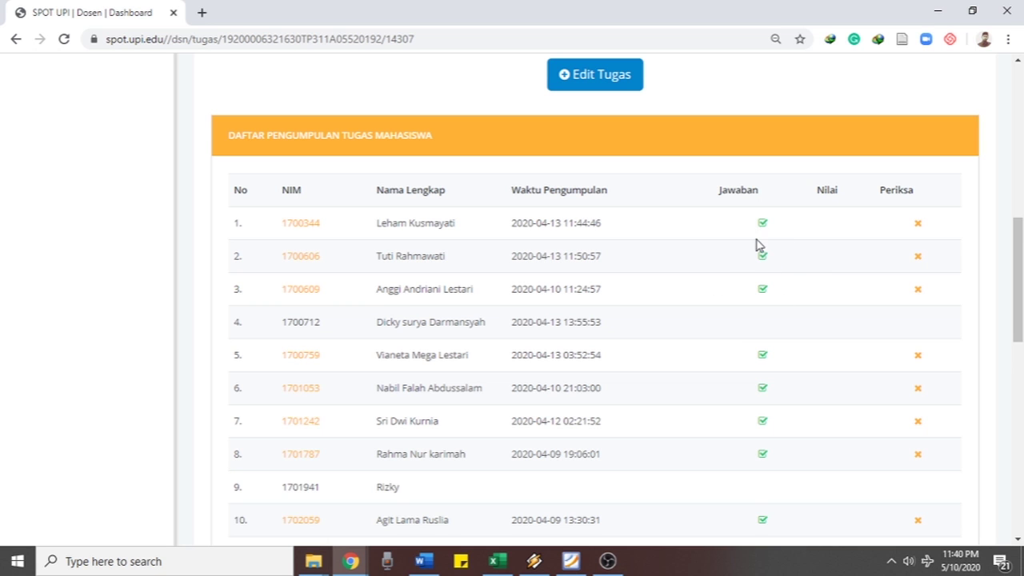
pyautogui.scroll(-5, 757, 240)
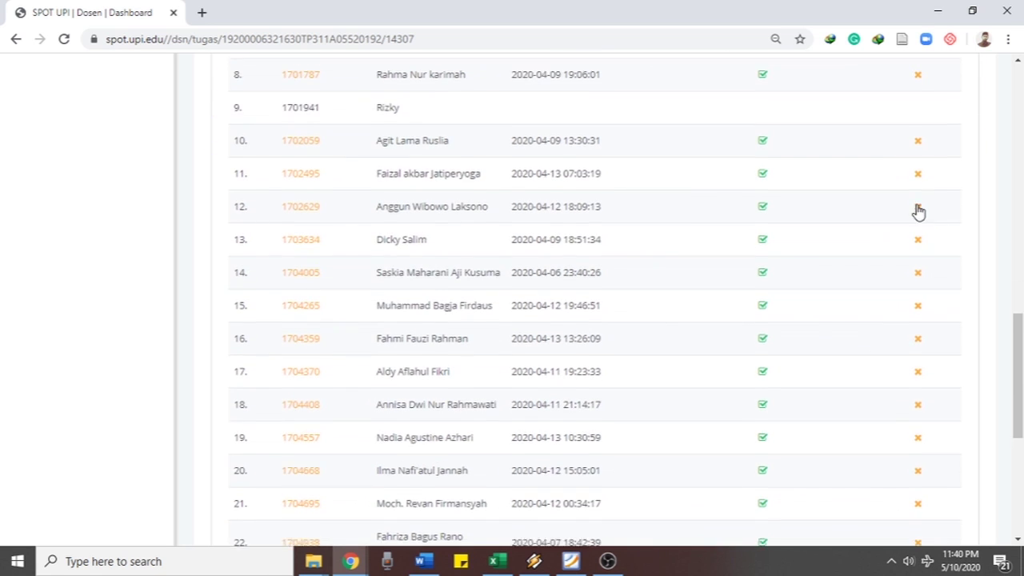
pyautogui.scroll(-5, 917, 213)
pyautogui.scroll(9, 928, 365)
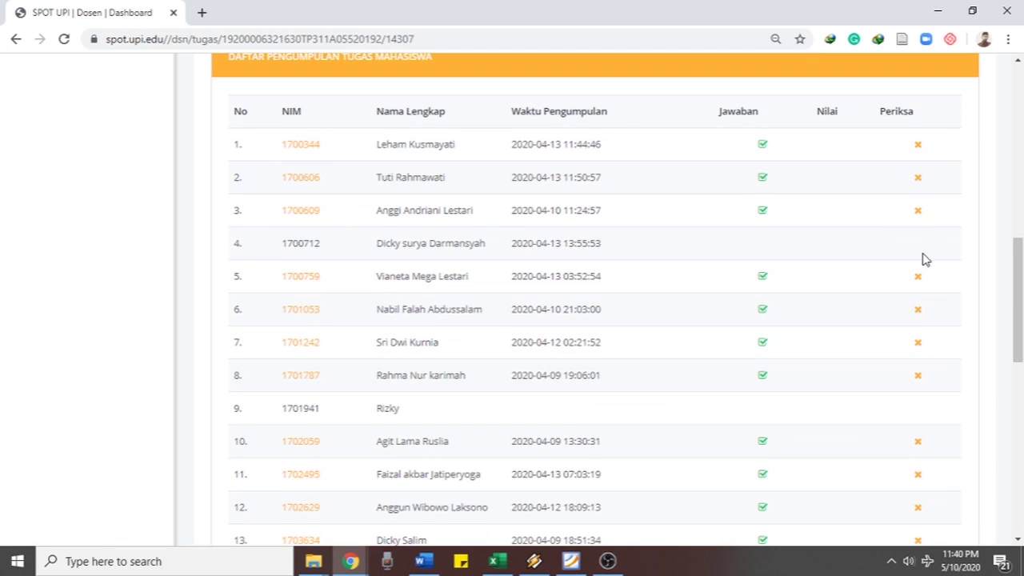
pyautogui.scroll(-1, 921, 331)
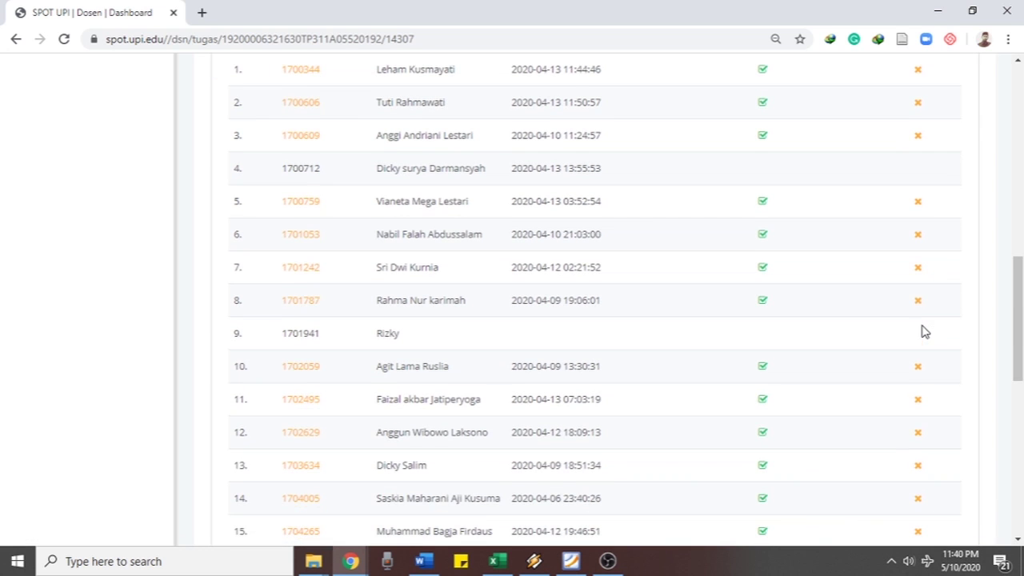
pyautogui.scroll(2, 932, 200)
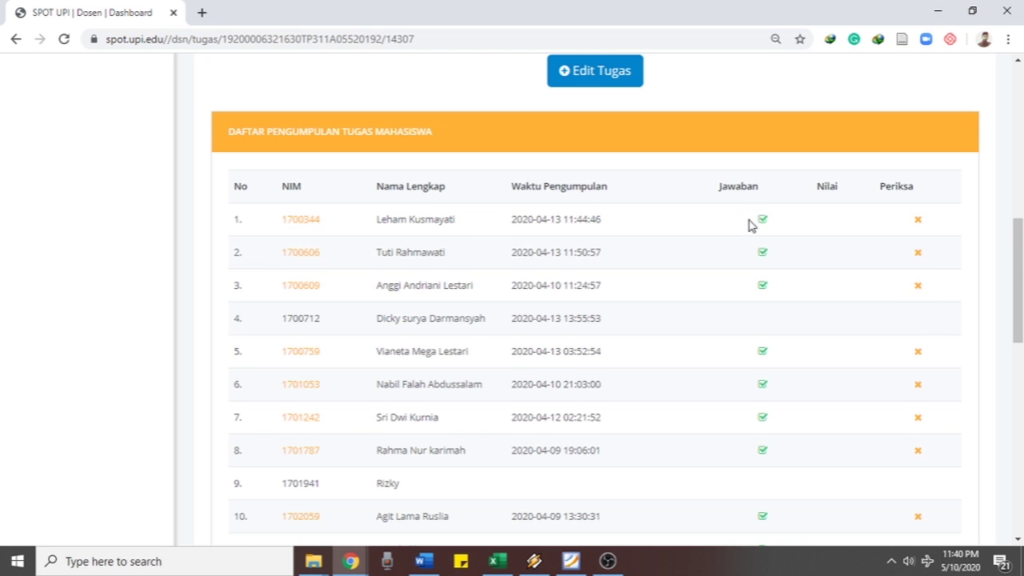
pyautogui.scroll(-10, 746, 221)
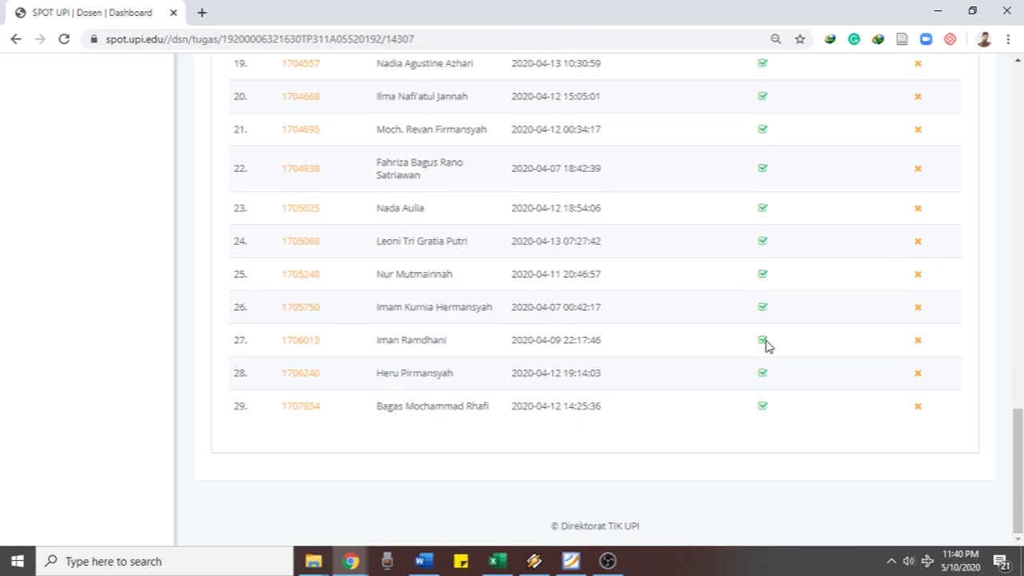
pyautogui.scroll(9, 765, 345)
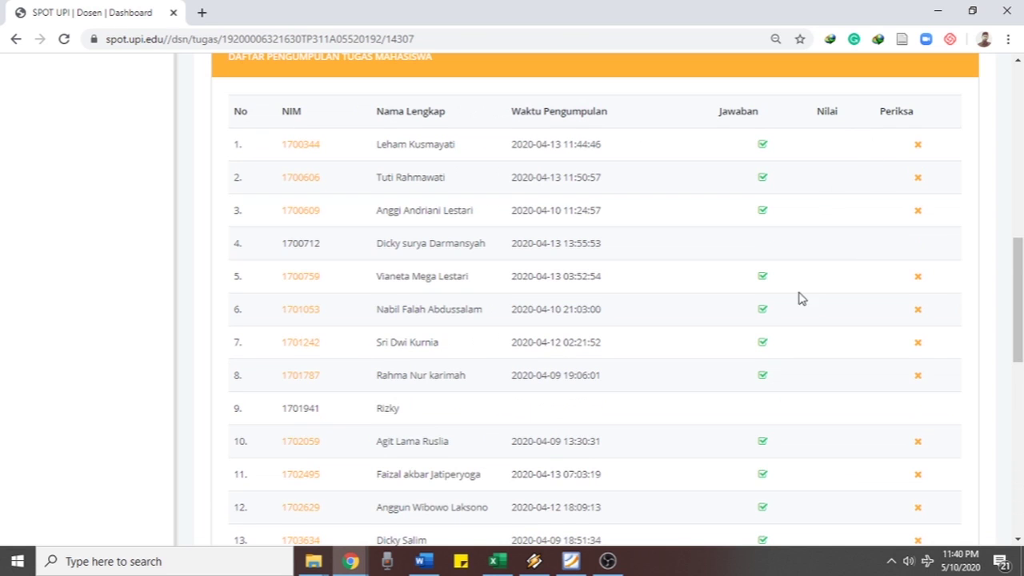
pyautogui.scroll(4, 761, 332)
pyautogui.scroll(4, 364, 396)
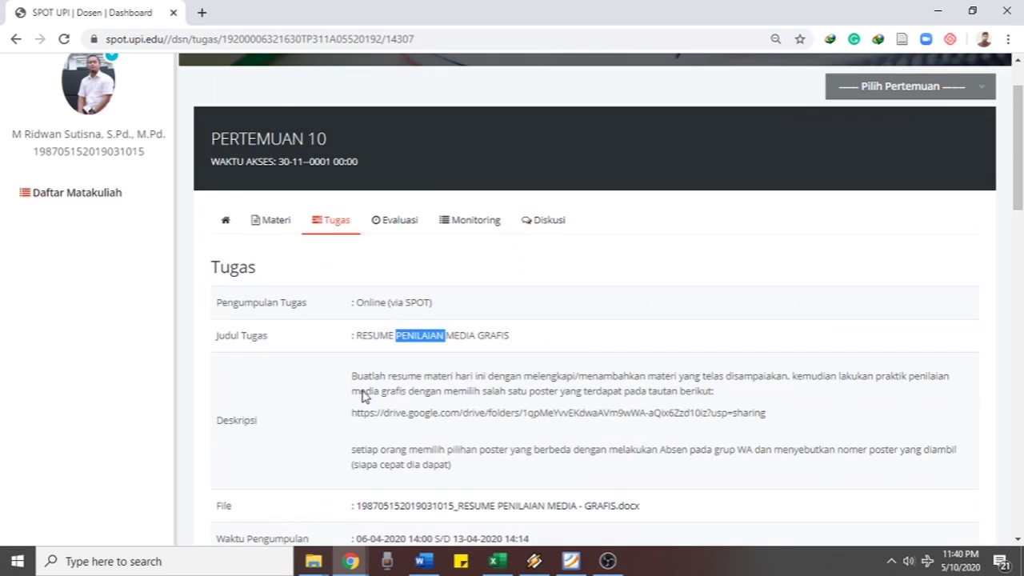
# View Pertemuan 10's Evaluasi and Diskusi pages, inspecting the new discussion topic form and cancelling it without saving
pyautogui.click(405, 229)
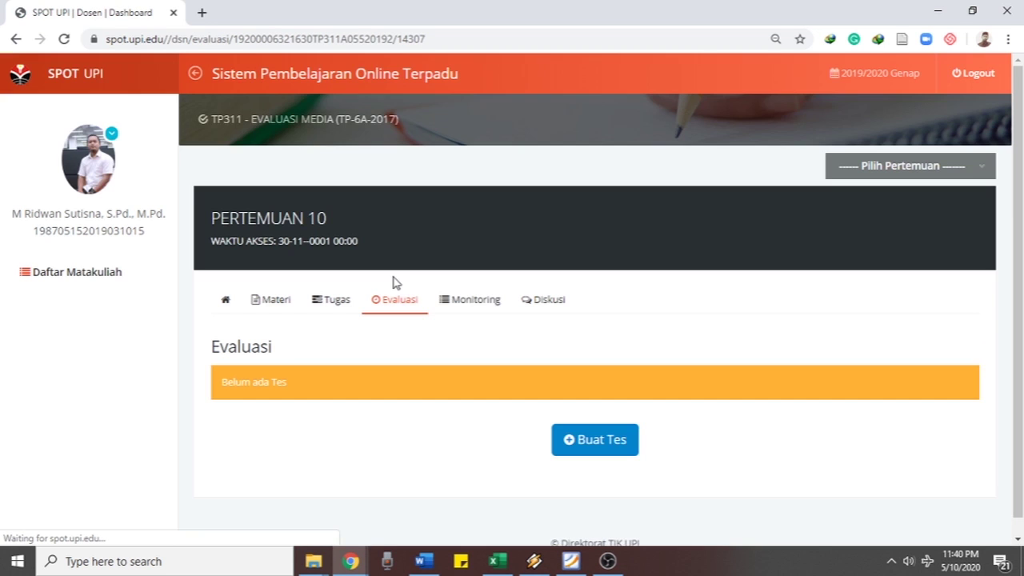
pyautogui.scroll(-1, 484, 344)
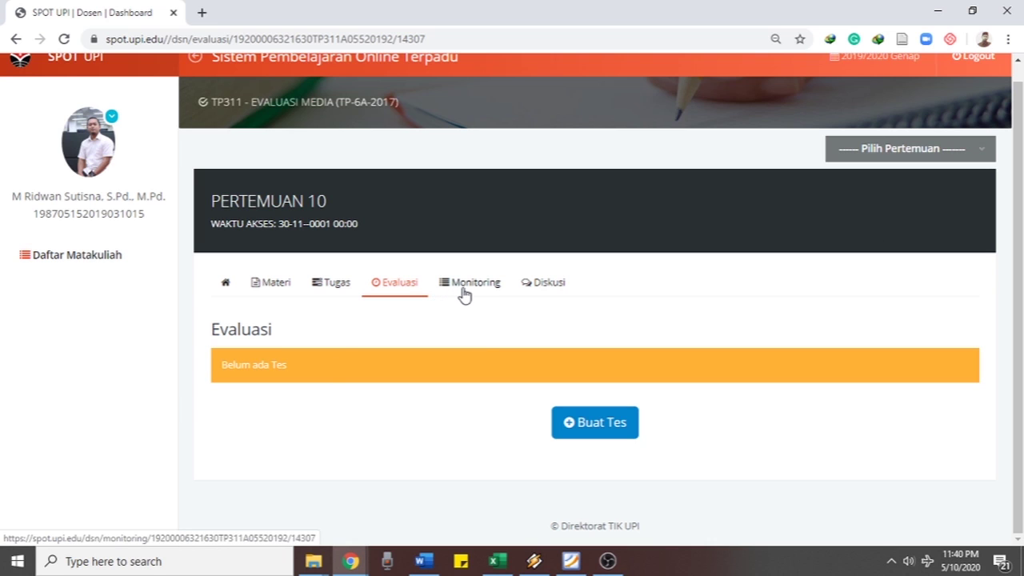
pyautogui.click(551, 284)
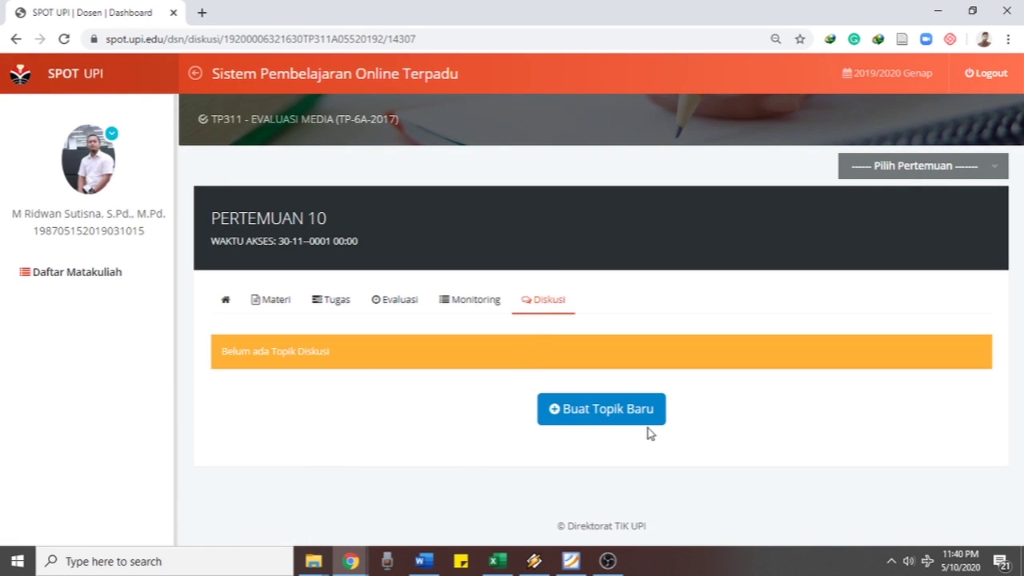
pyautogui.click(599, 408)
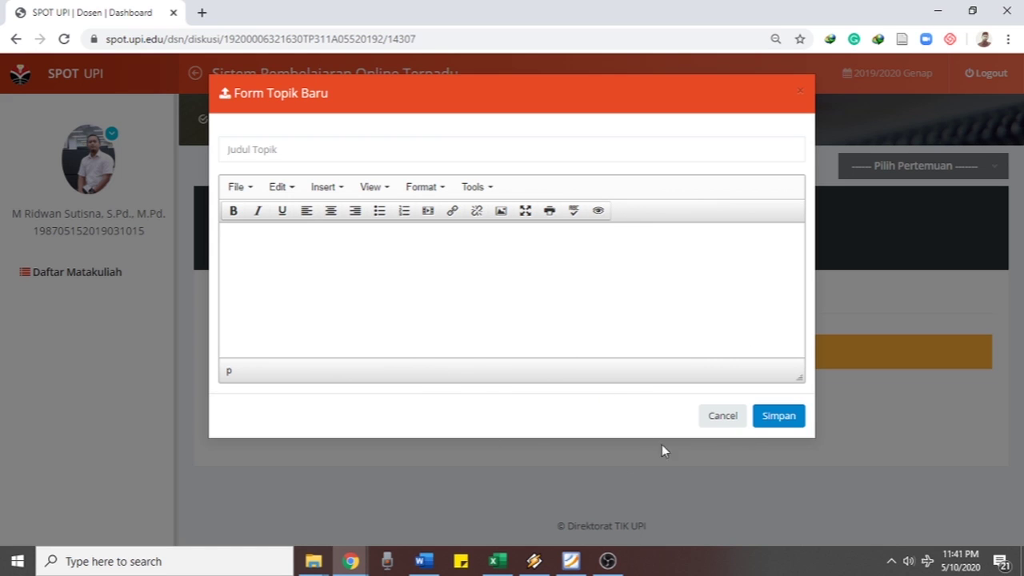
pyautogui.click(715, 423)
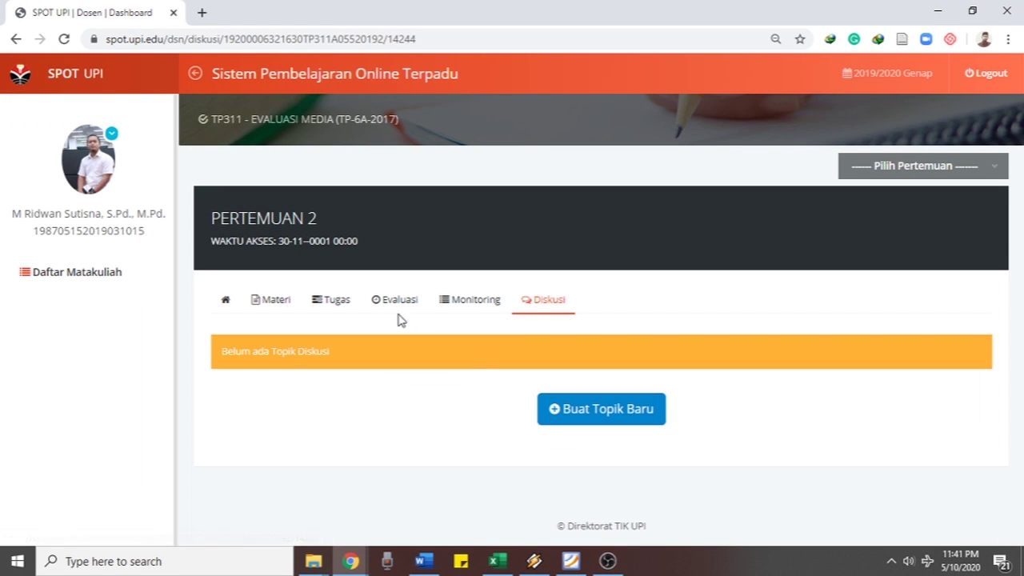
# Open Pertemuan 2's Evaluasi page and examine the TES UJICOBA test's name, description, category and schedule
pyautogui.click(393, 305)
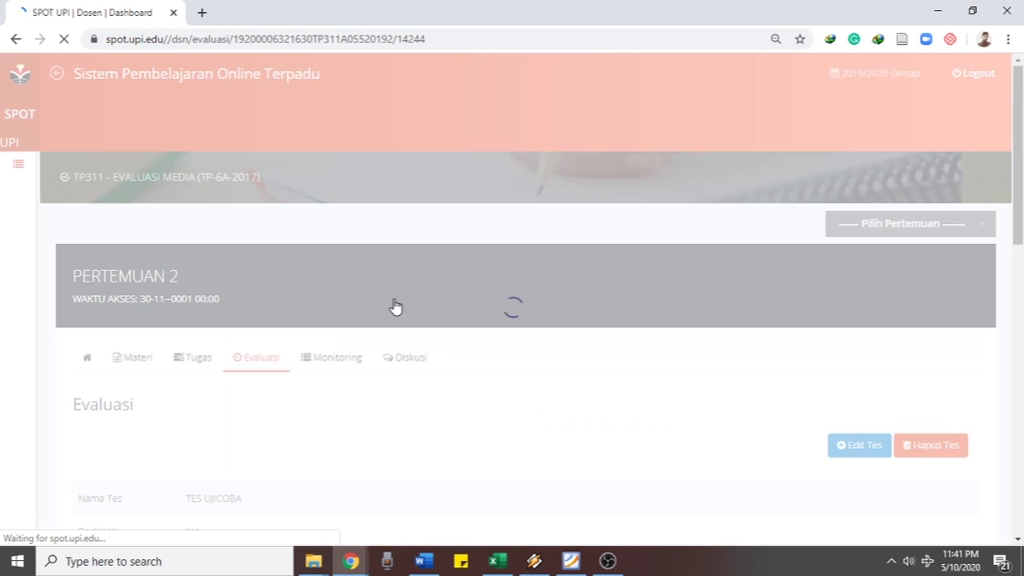
pyautogui.scroll(-1, 395, 308)
pyautogui.scroll(-3, 396, 307)
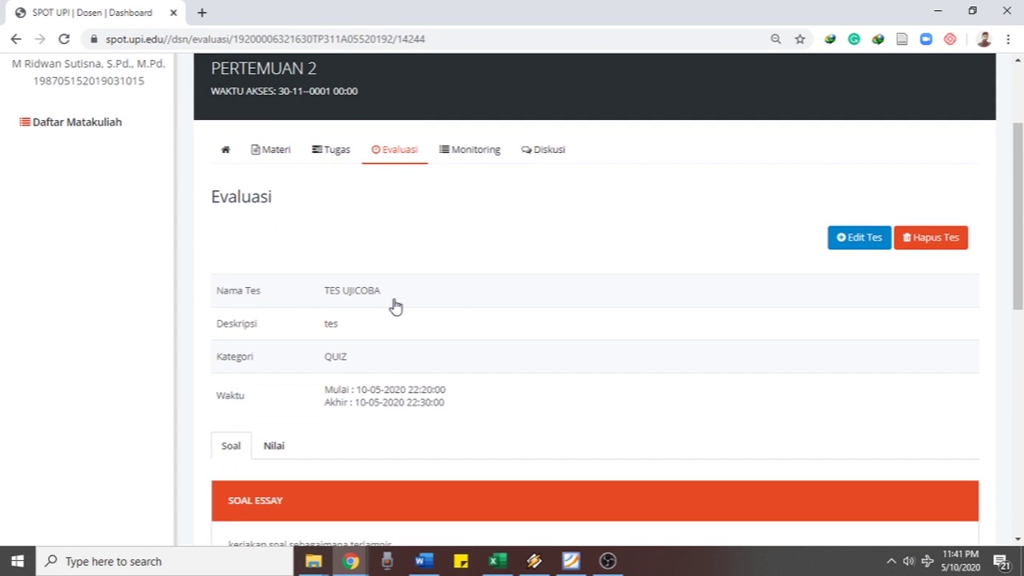
pyautogui.scroll(-5, 396, 307)
pyautogui.scroll(5, 395, 308)
pyautogui.scroll(-4, 582, 303)
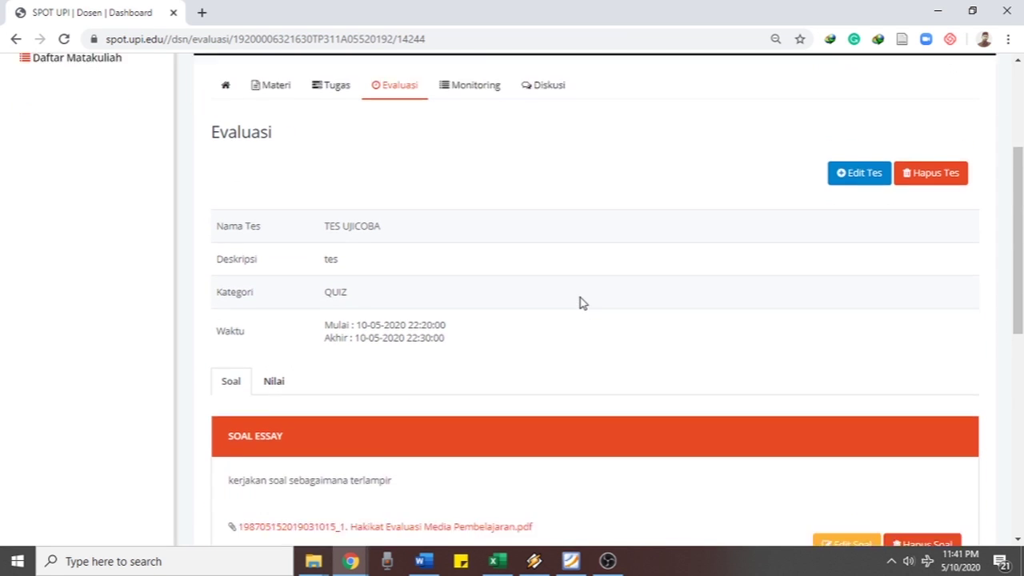
pyautogui.scroll(4, 583, 302)
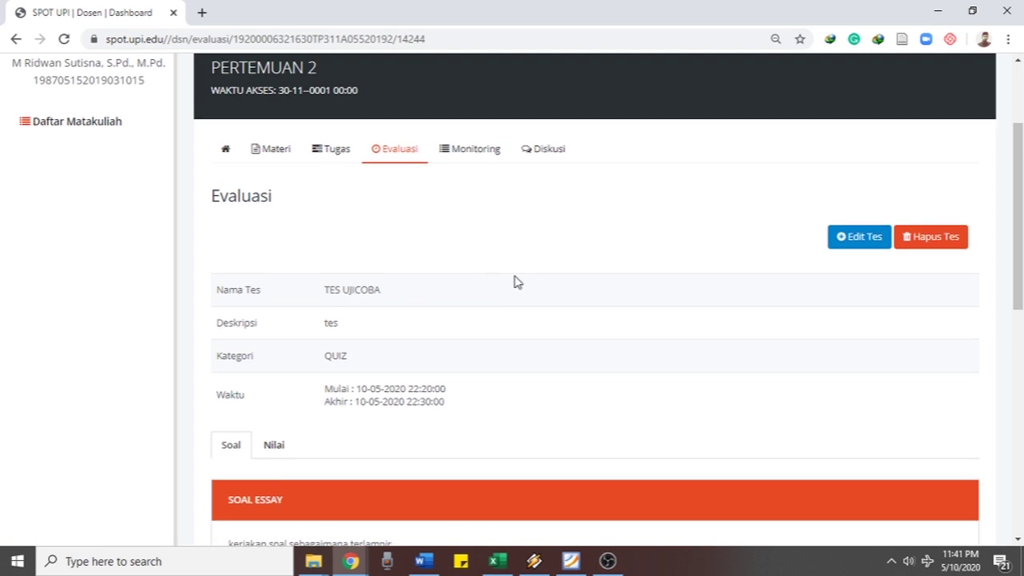
pyautogui.scroll(-1, 517, 281)
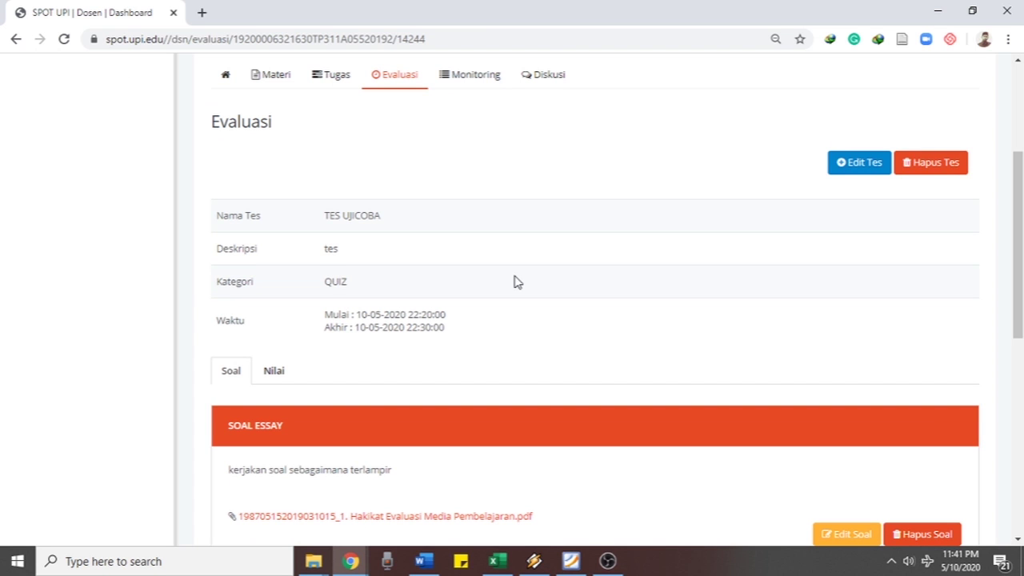
# Read through the test's essay question with its attachment and the multiple-choice questions with their marked answer keys
pyautogui.scroll(-4, 517, 281)
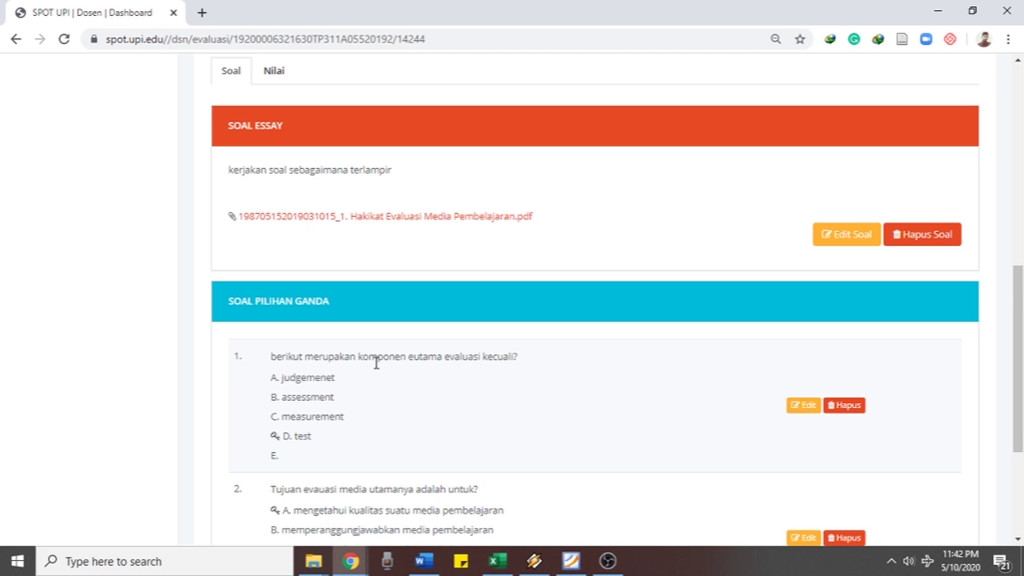
pyautogui.scroll(-1, 376, 362)
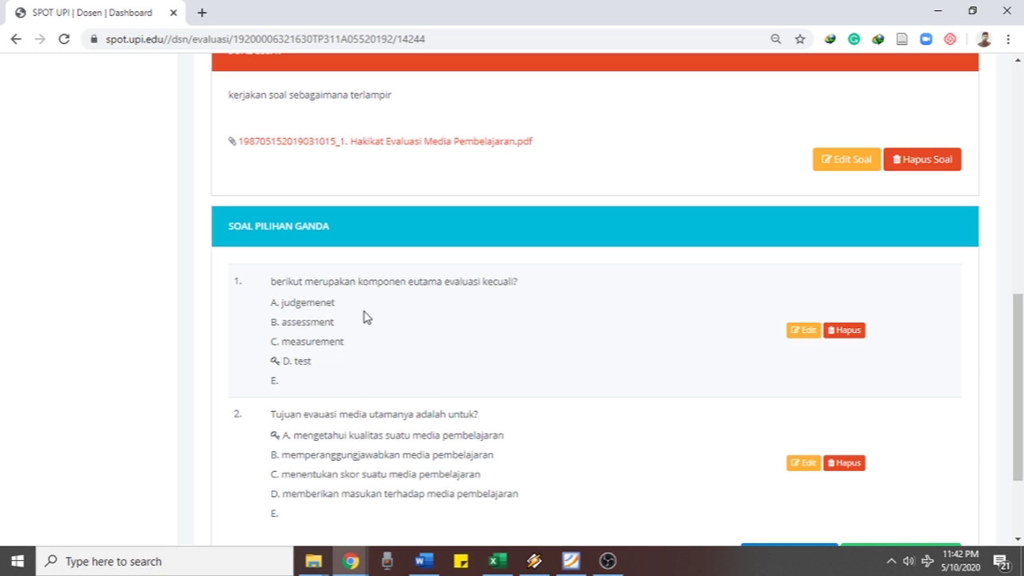
pyautogui.scroll(7, 344, 344)
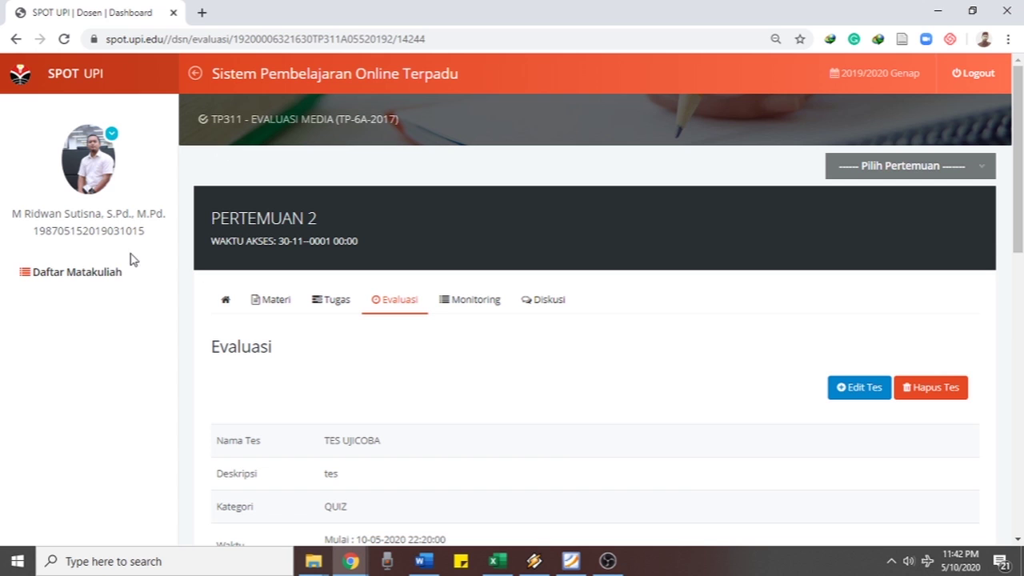
# Reopen the Evaluasi Media course from Daftar Matakuliah and look through its Daftar Nilai down to the data export option
pyautogui.click(83, 278)
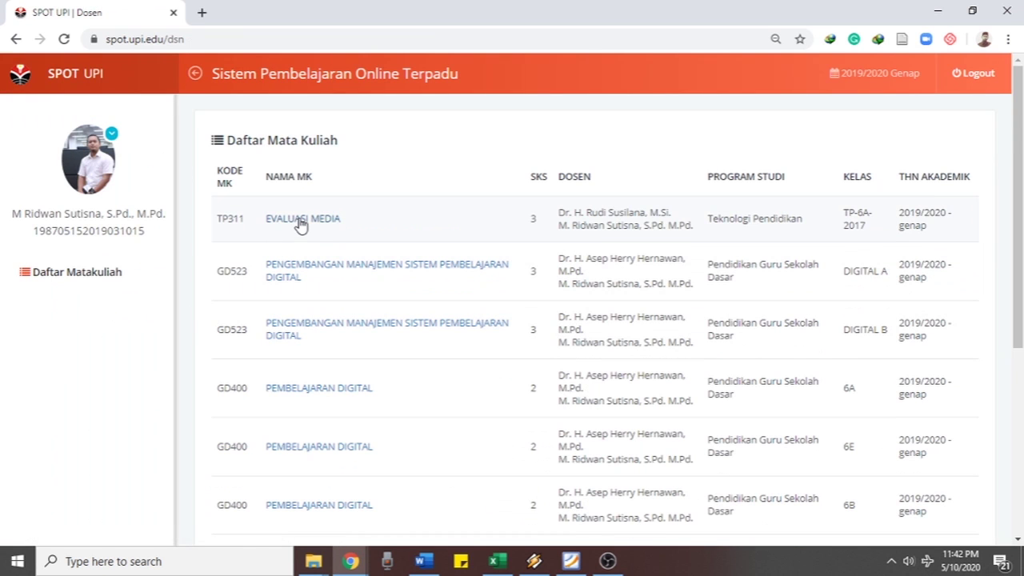
pyautogui.click(300, 222)
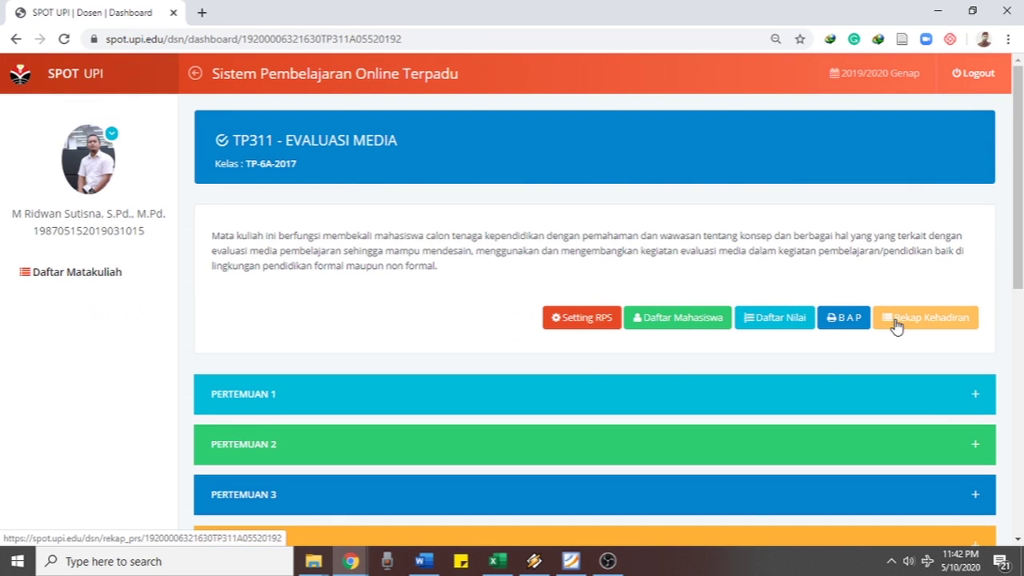
pyautogui.click(774, 322)
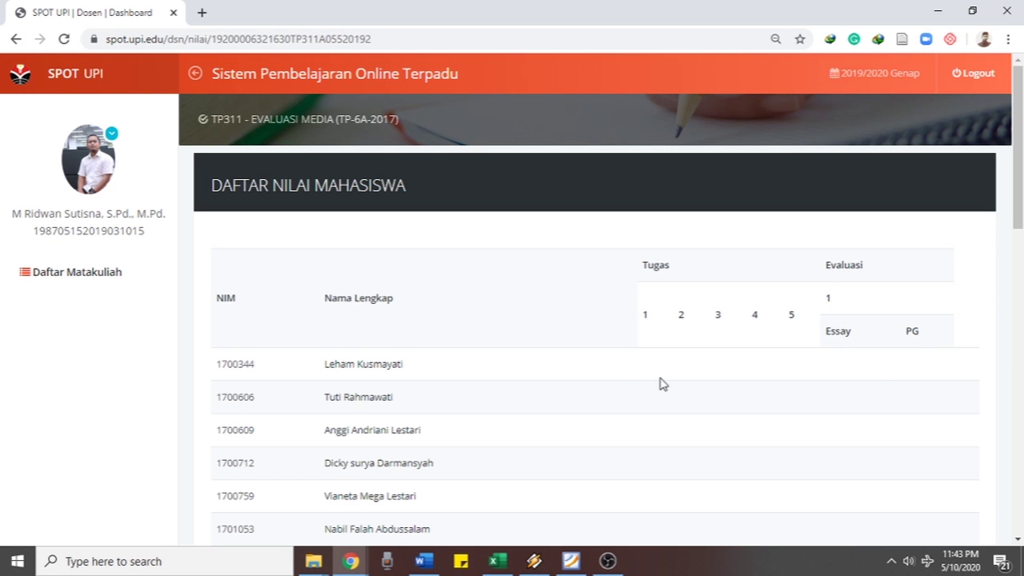
pyautogui.scroll(-1, 682, 388)
pyautogui.scroll(-2, 682, 389)
pyautogui.scroll(4, 681, 389)
pyautogui.scroll(-15, 664, 384)
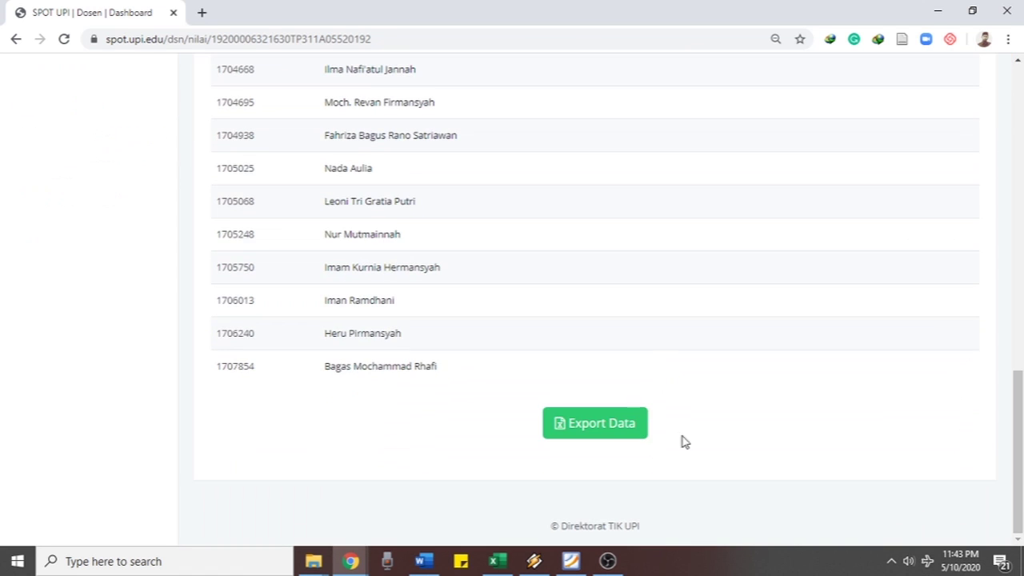